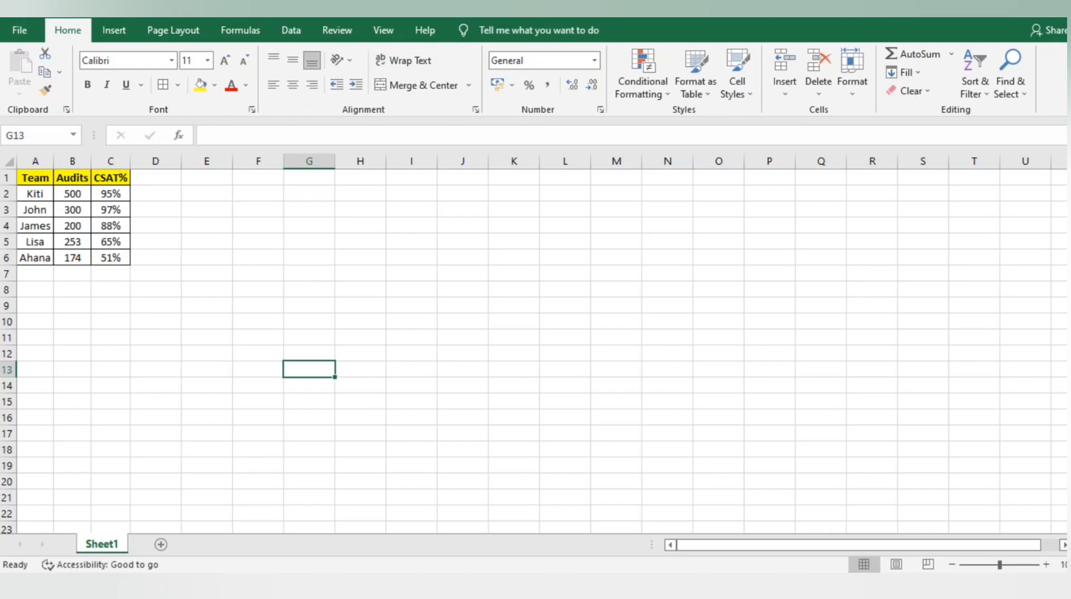
Review the data table in A1:C6, covering the Team, Audits and CSAT% columns one by one
drag(35, 177, 111, 257)
click(309, 273)
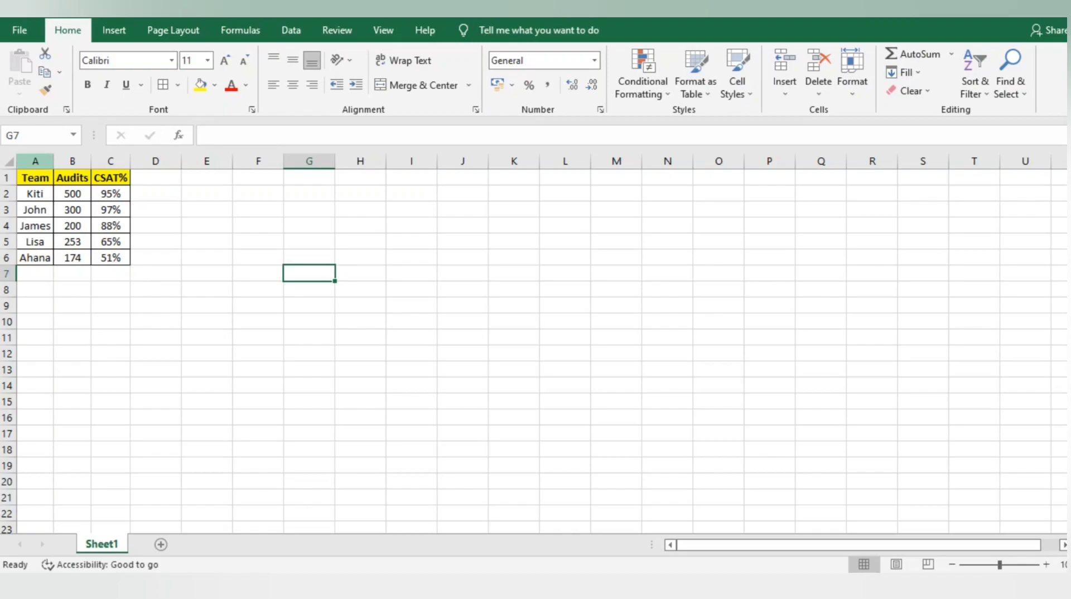
drag(35, 177, 35, 257)
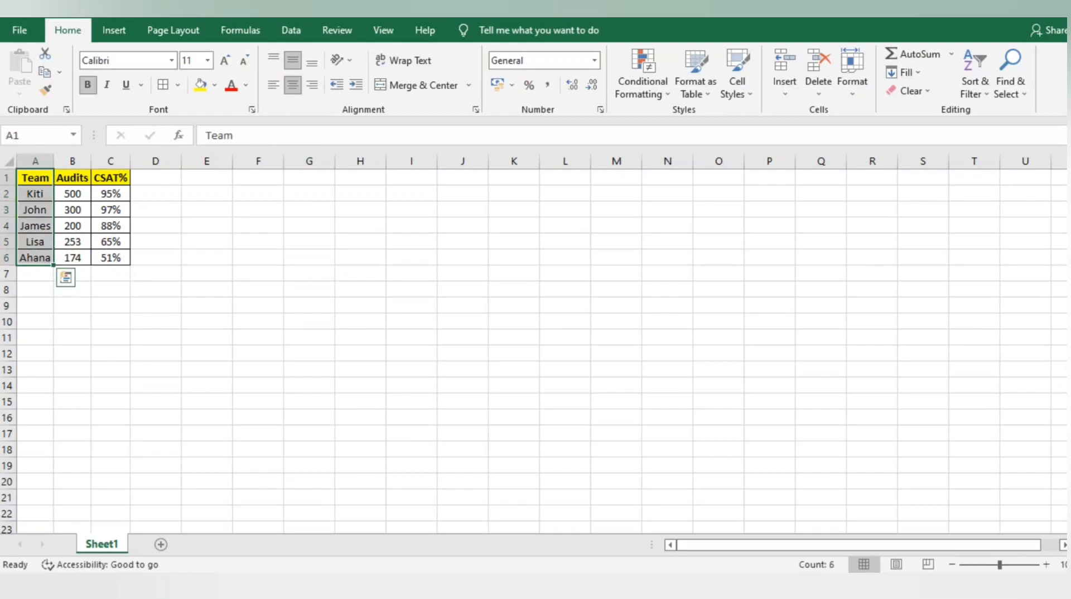
drag(35, 193, 35, 257)
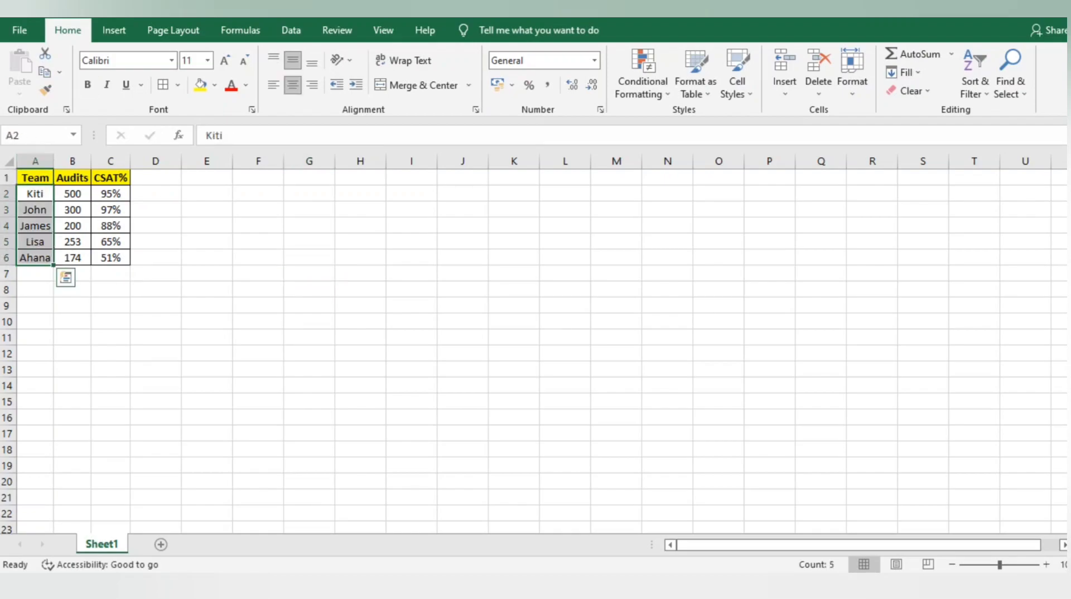
drag(73, 177, 72, 257)
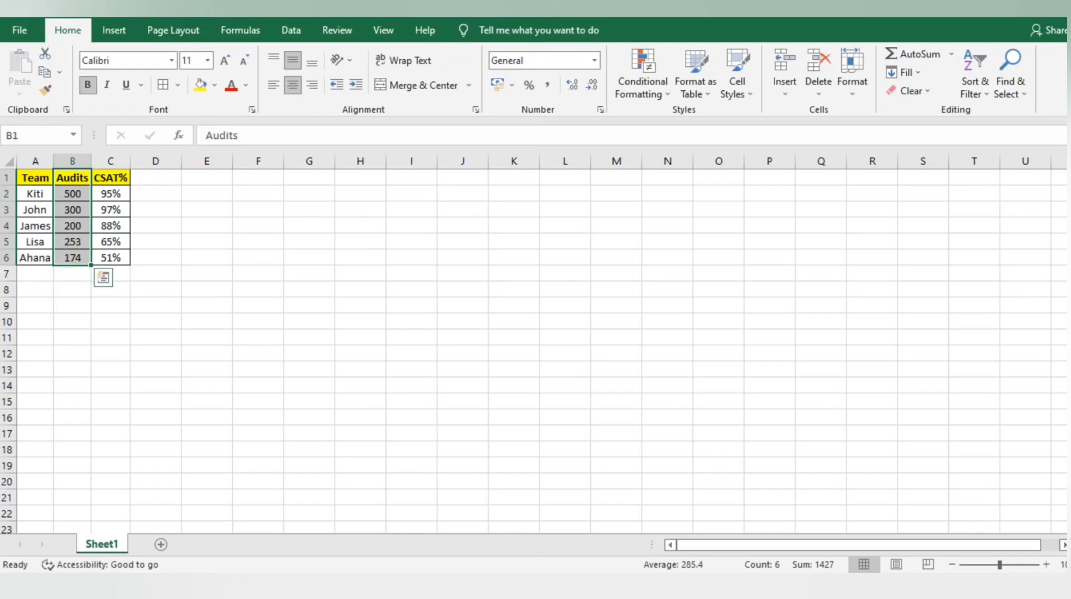
drag(111, 177, 110, 257)
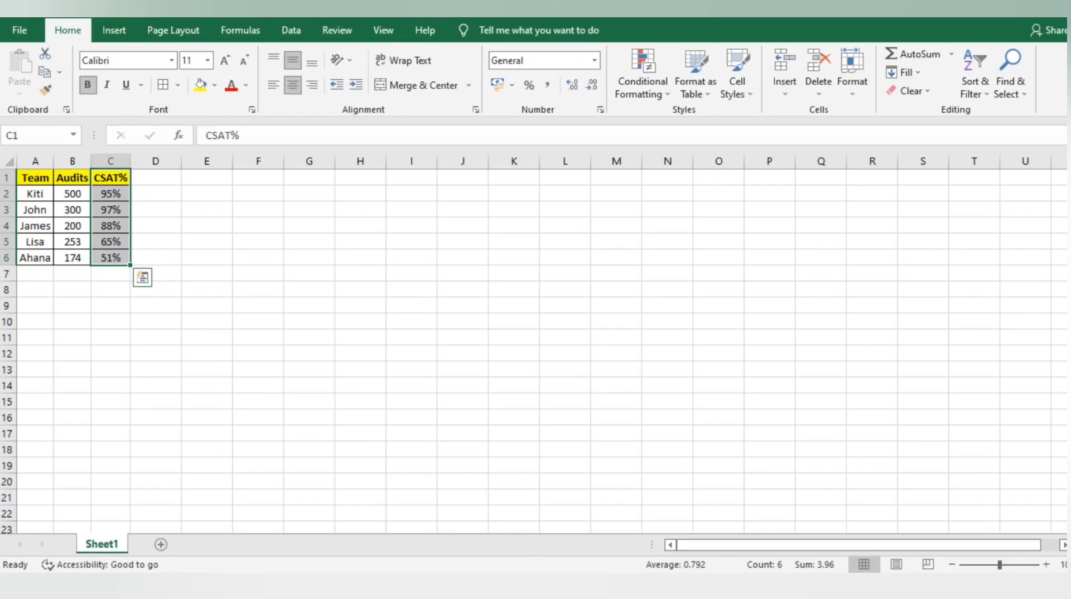
click(258, 178)
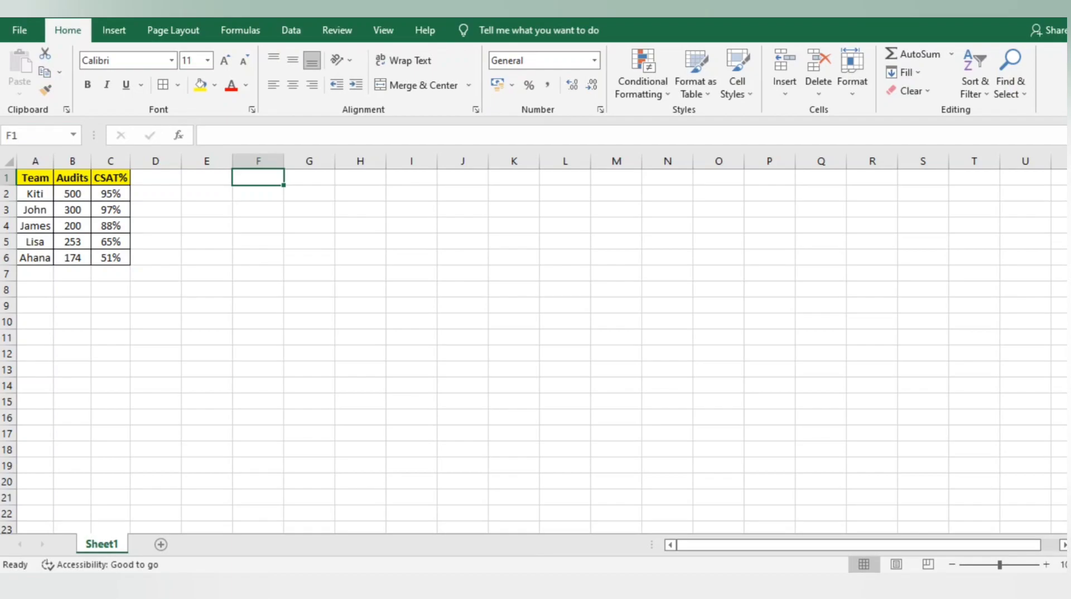
Insert a 3-D Pie chart based on the Team, Audits and CSAT% data in A1:C6
drag(35, 177, 110, 258)
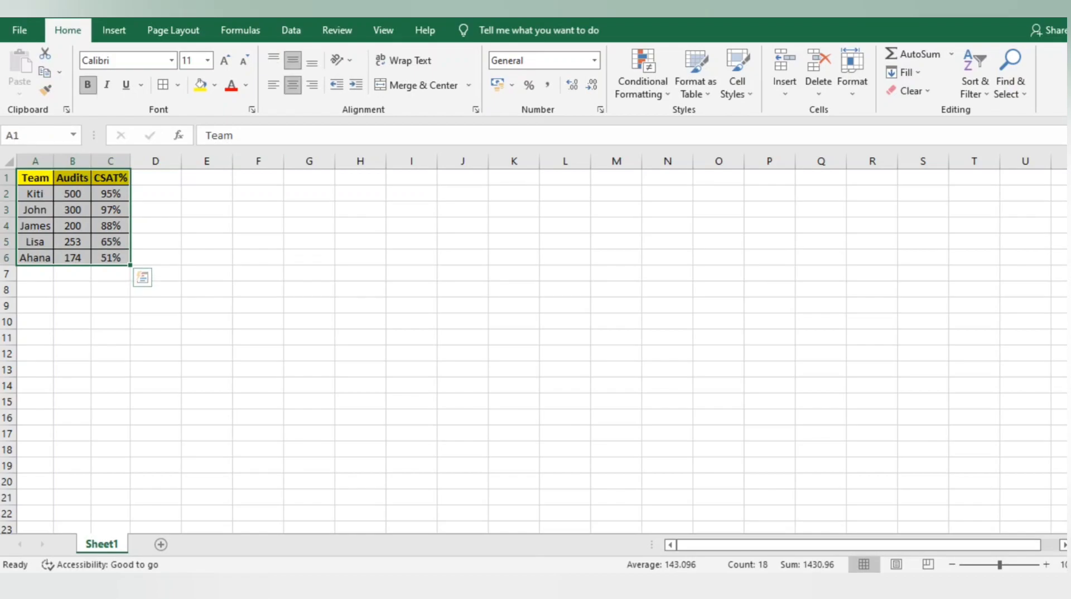
click(114, 30)
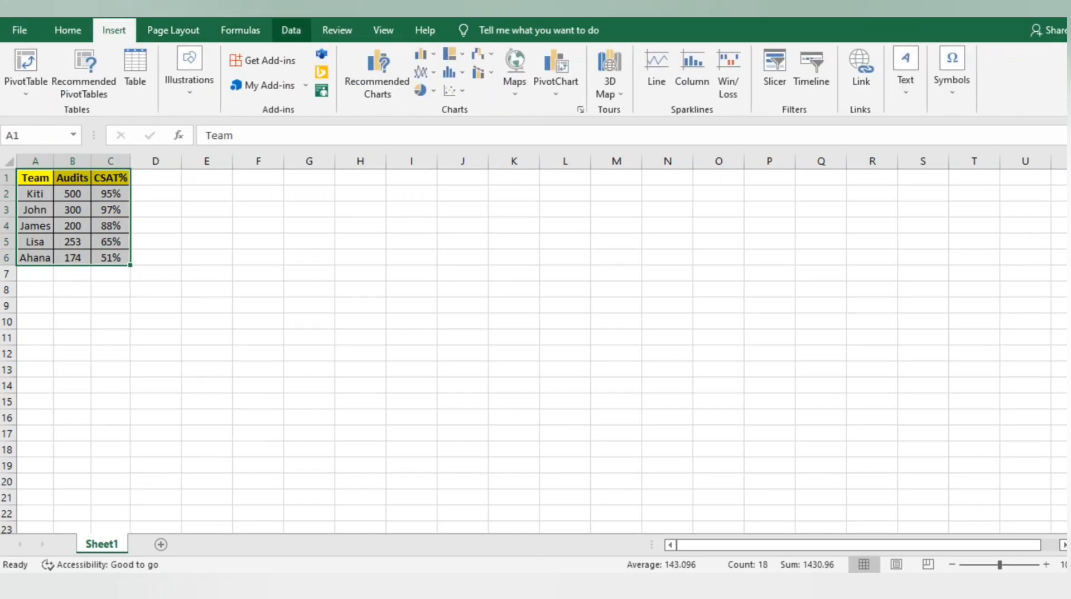
click(377, 73)
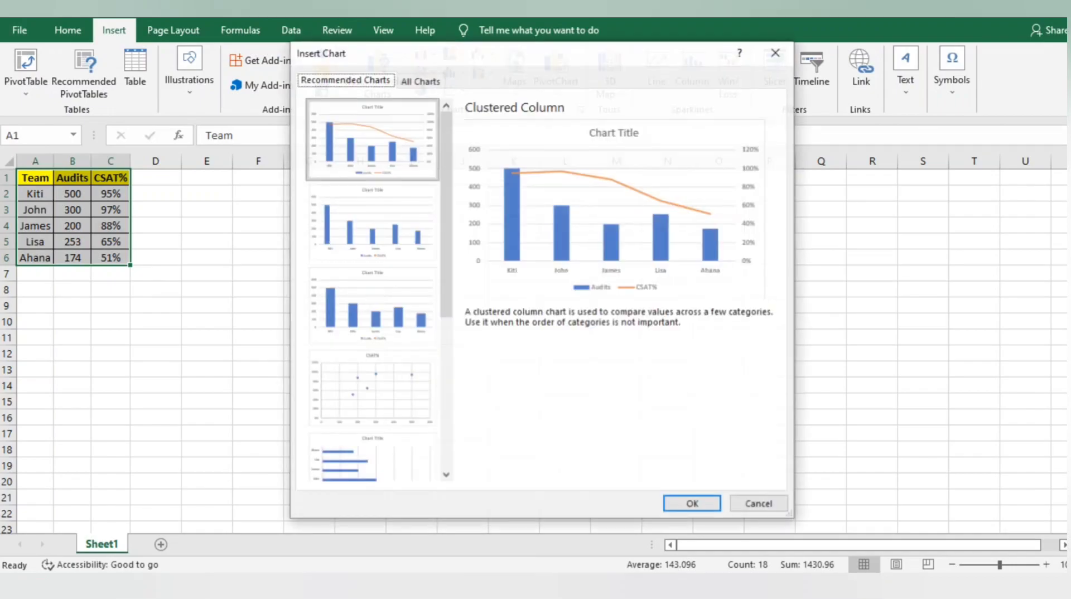
click(420, 79)
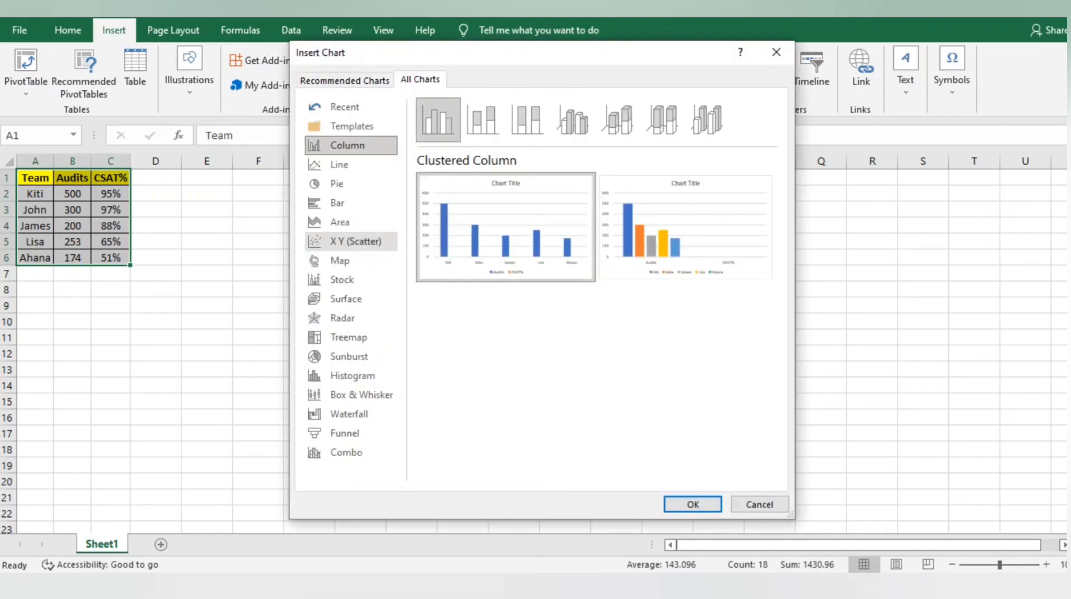
click(336, 184)
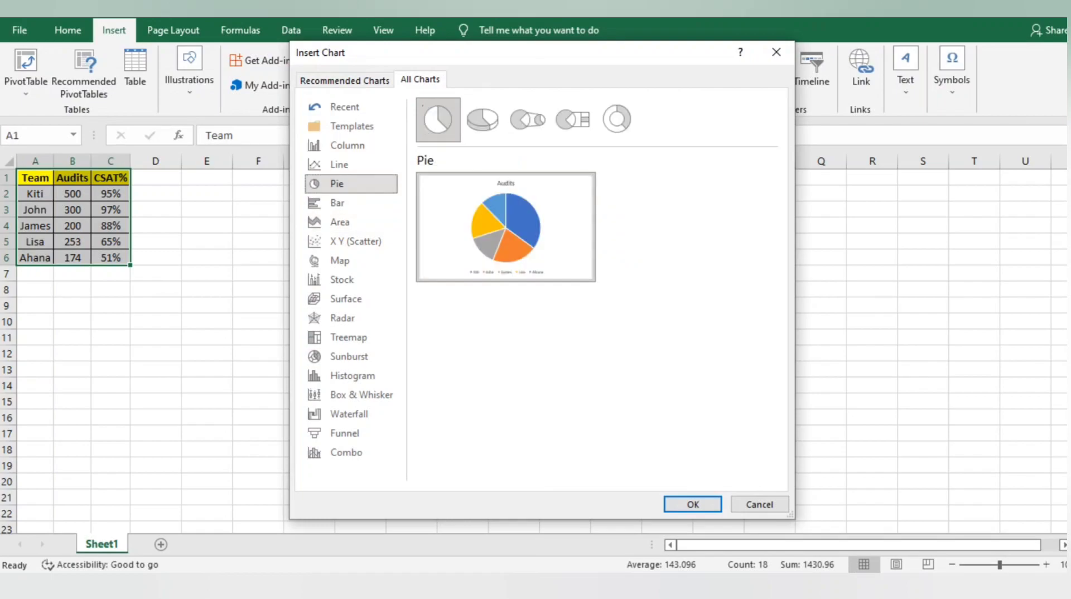
click(482, 119)
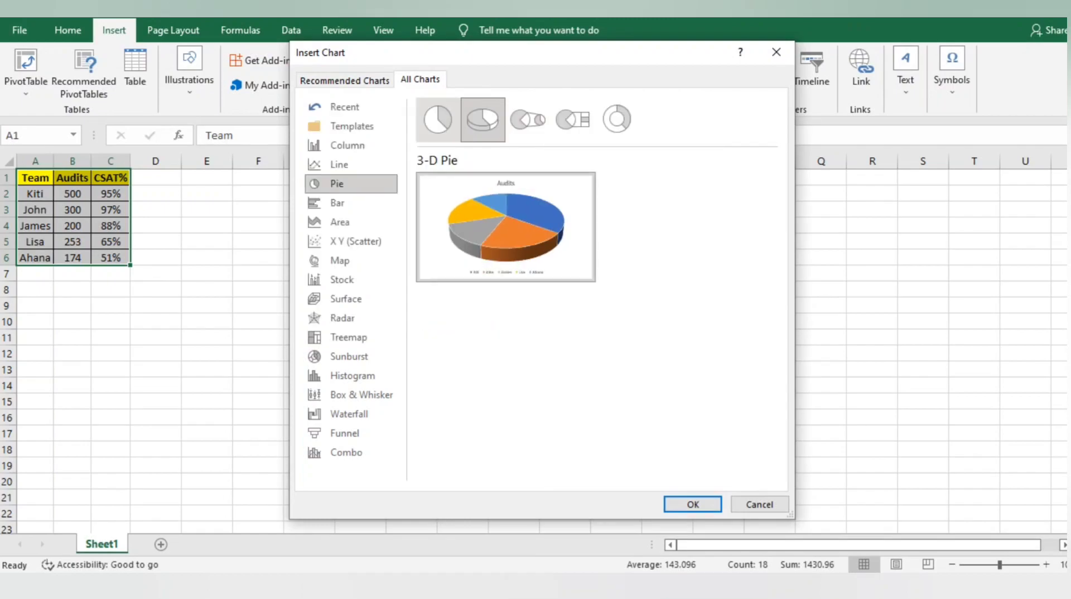
mouse_move(506, 227)
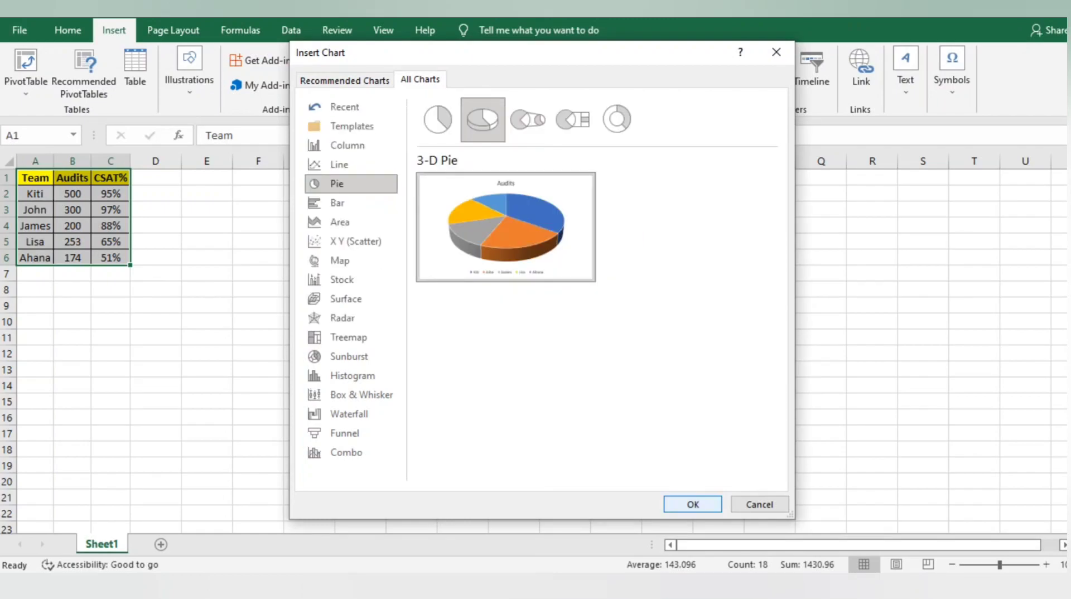
click(693, 505)
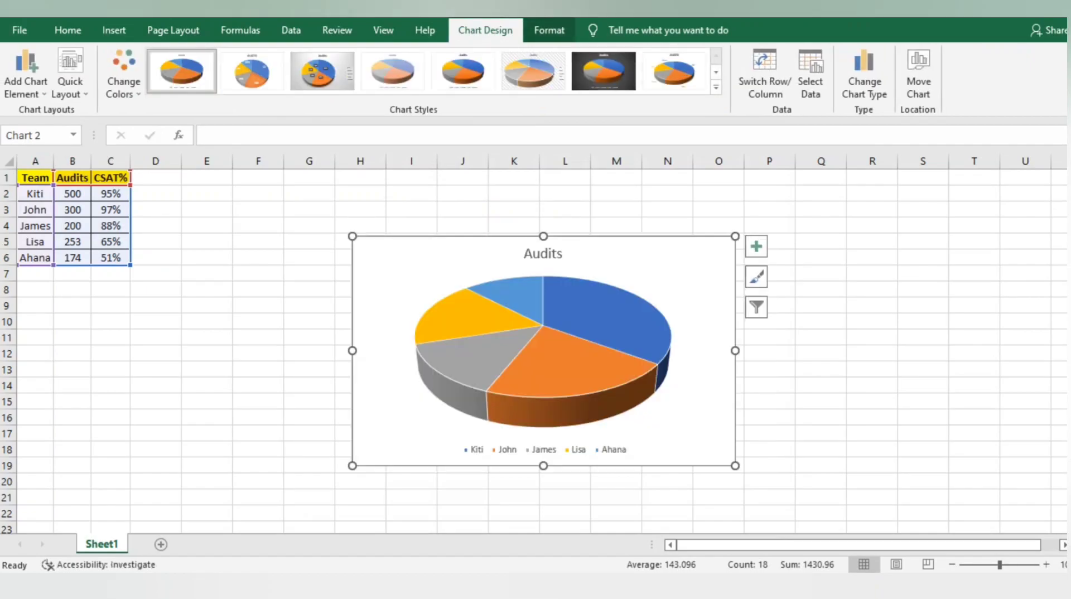
Replace the pie chart's title with "Performance Chart"
click(542, 253)
text(Per)
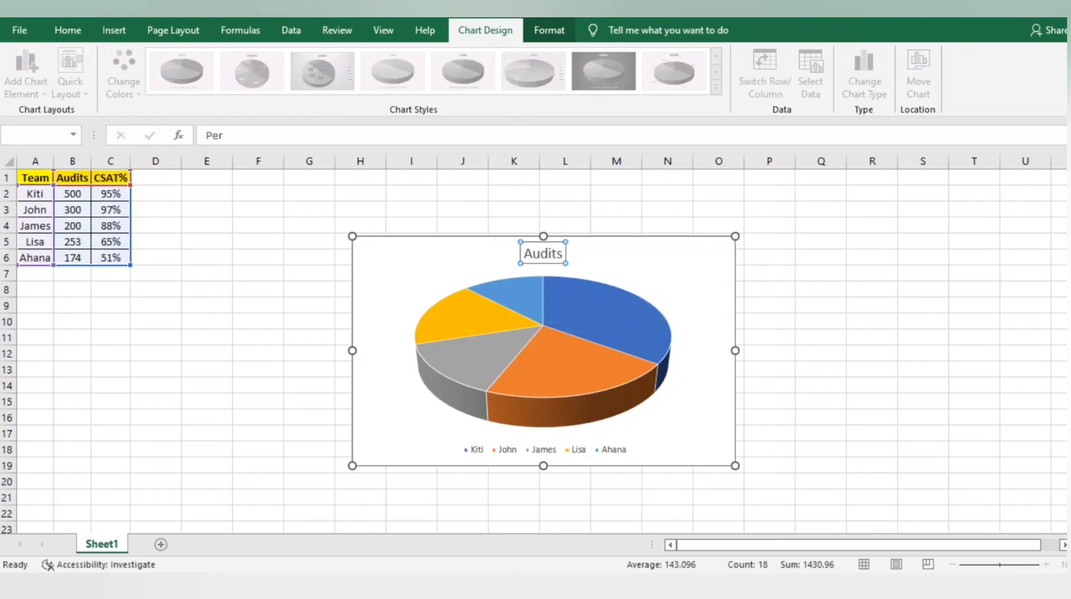
key(Return)
click(549, 254)
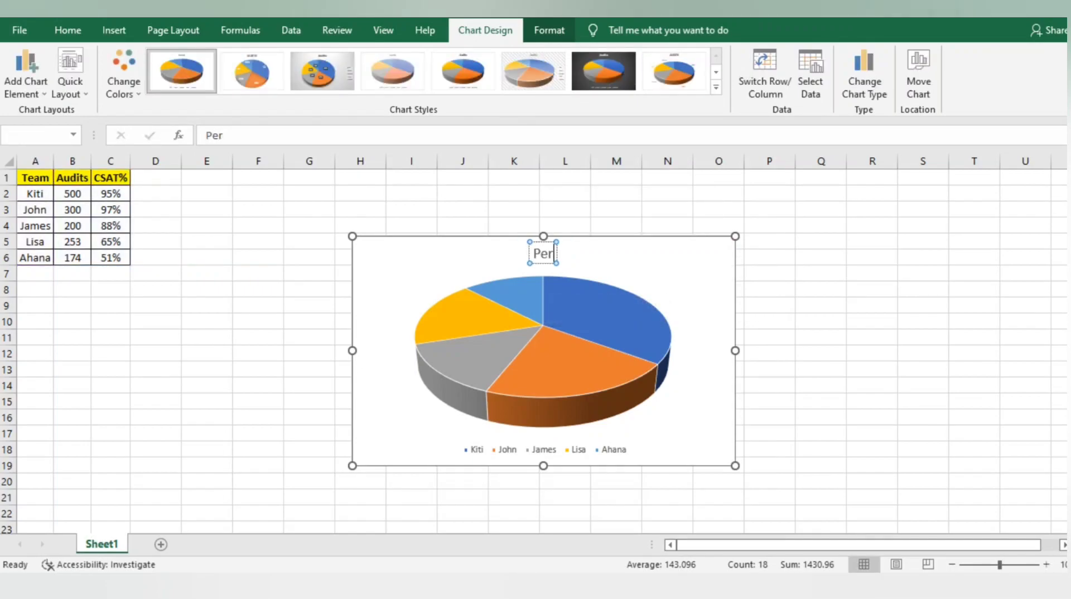
key(BackSpace)
key(BackSpace)
text(erformance)
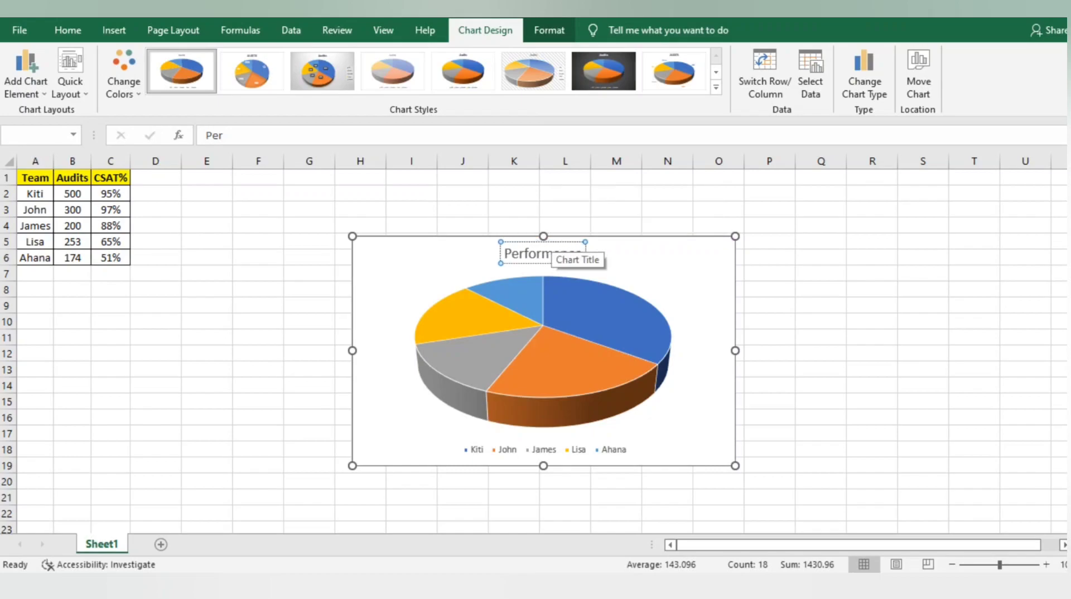
text( Chart)
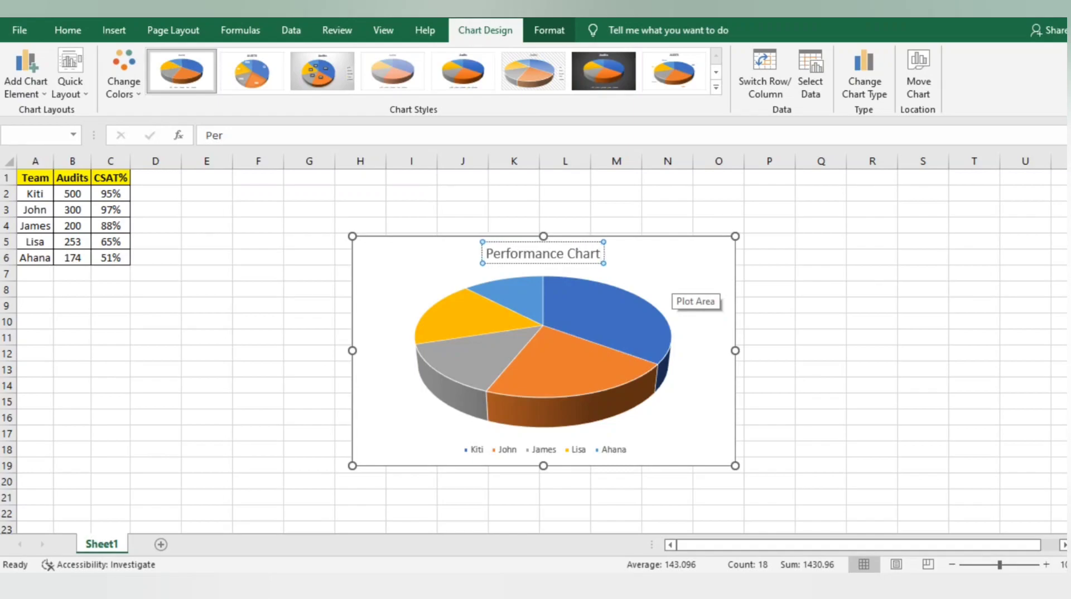
Make the whole chart title bold and increase its font size to 20
key(ctrl+a)
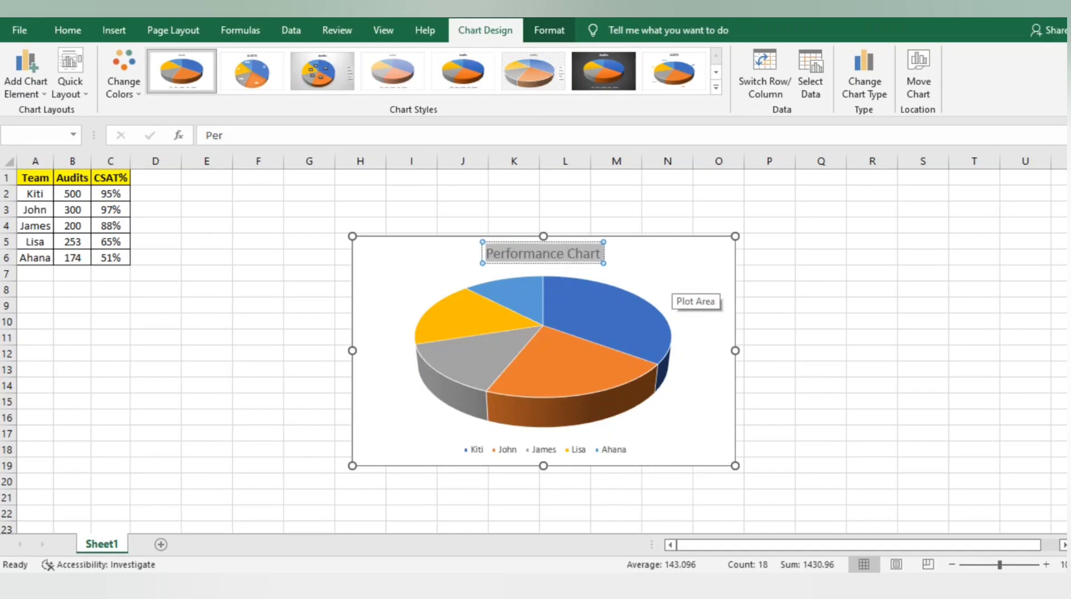
key(ctrl+b)
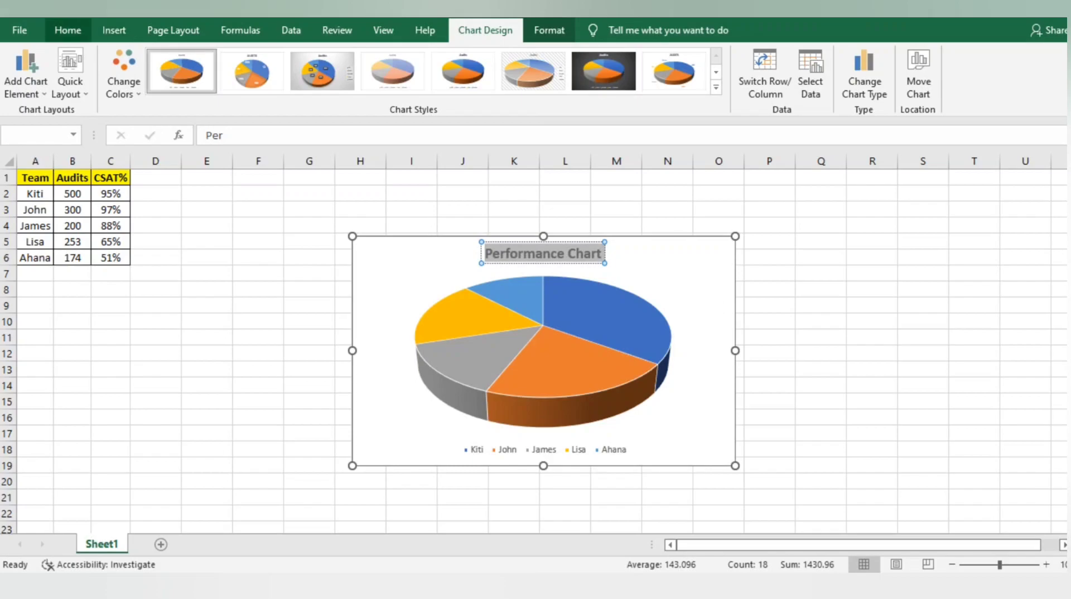
click(68, 31)
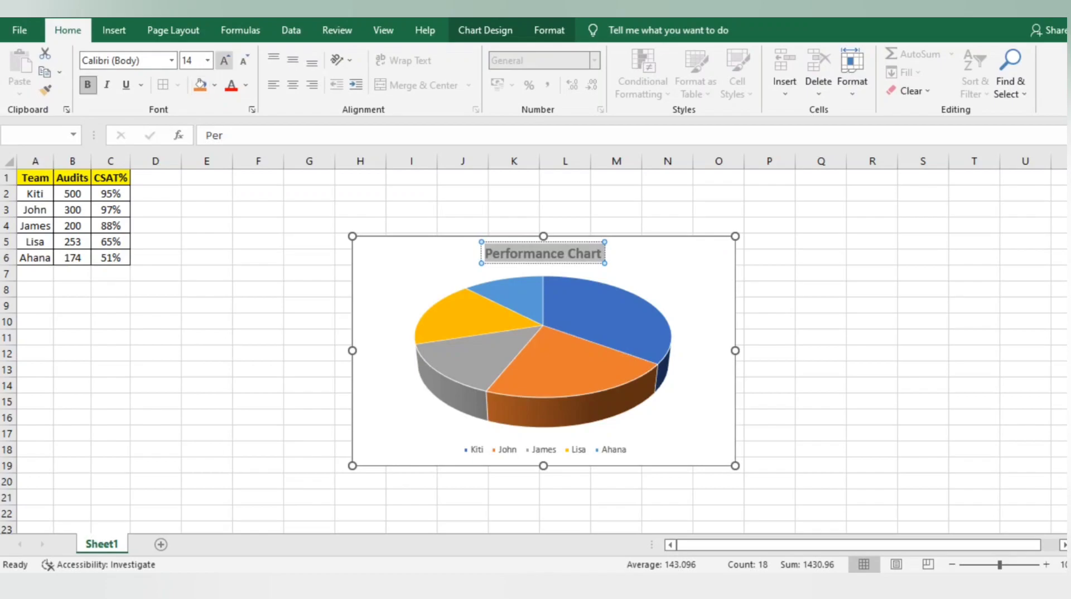
click(225, 60)
click(225, 60)
click(225, 61)
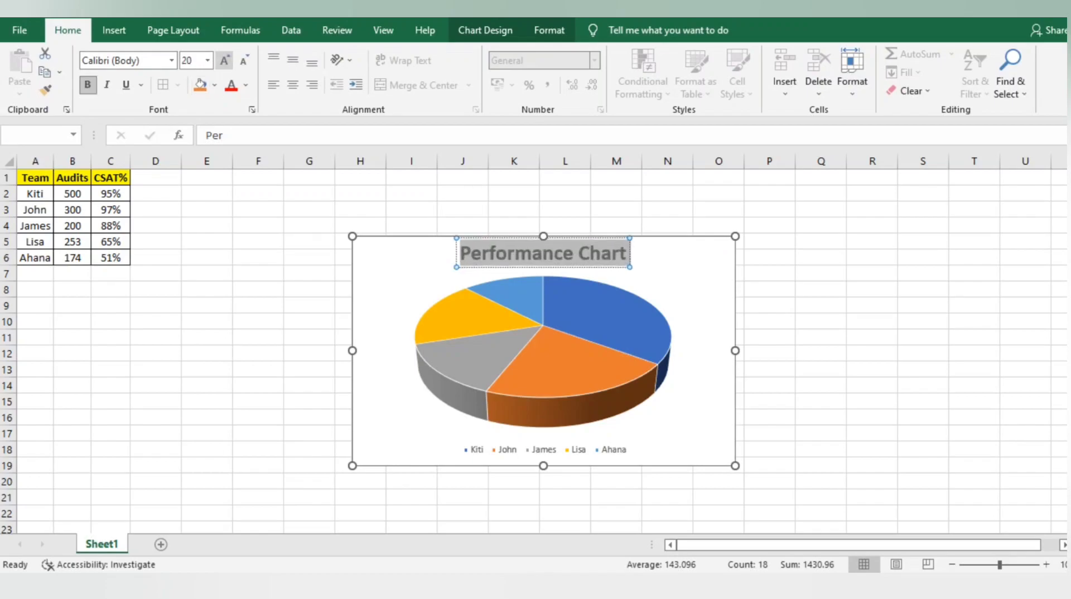
Widen the chart slightly from its upper-left corner and apply the white chart style with colour-matched name labels outside the slices
drag(352, 236, 320, 234)
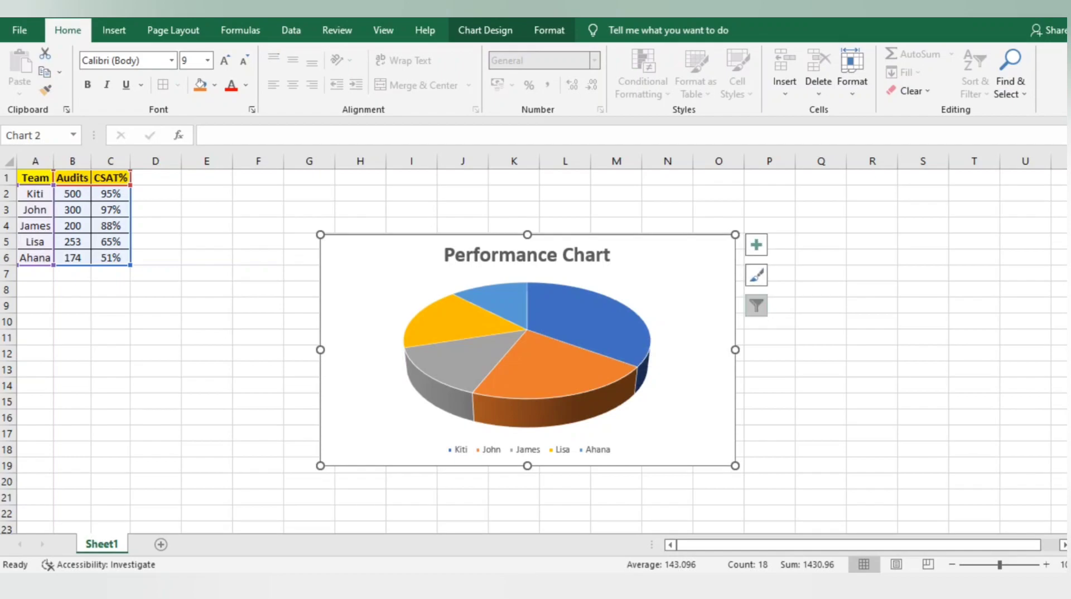
click(756, 275)
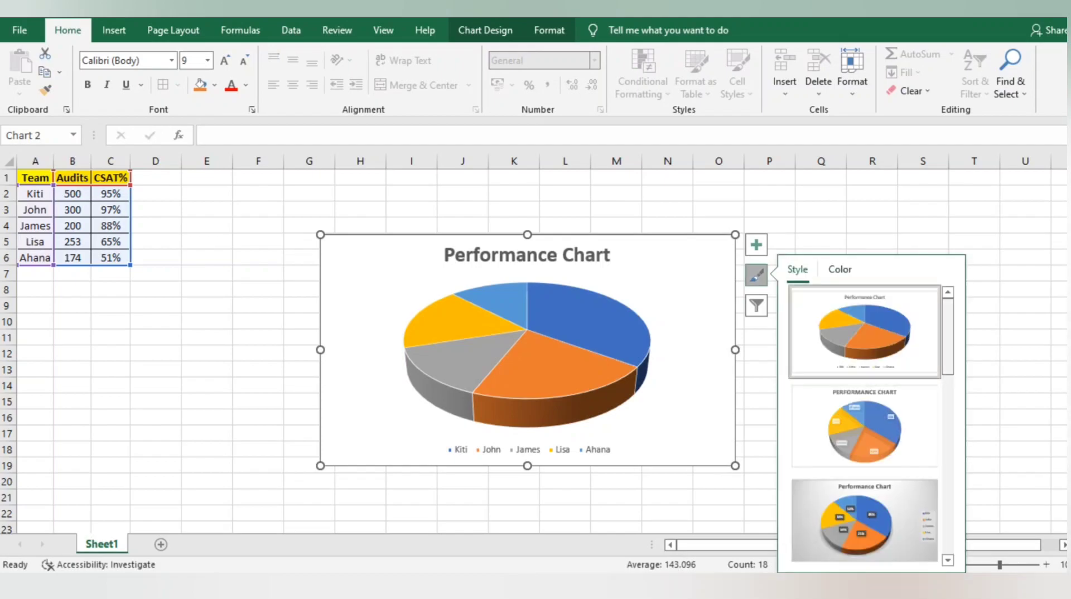
scroll(865, 427, down, 3)
scroll(865, 427, down, 5)
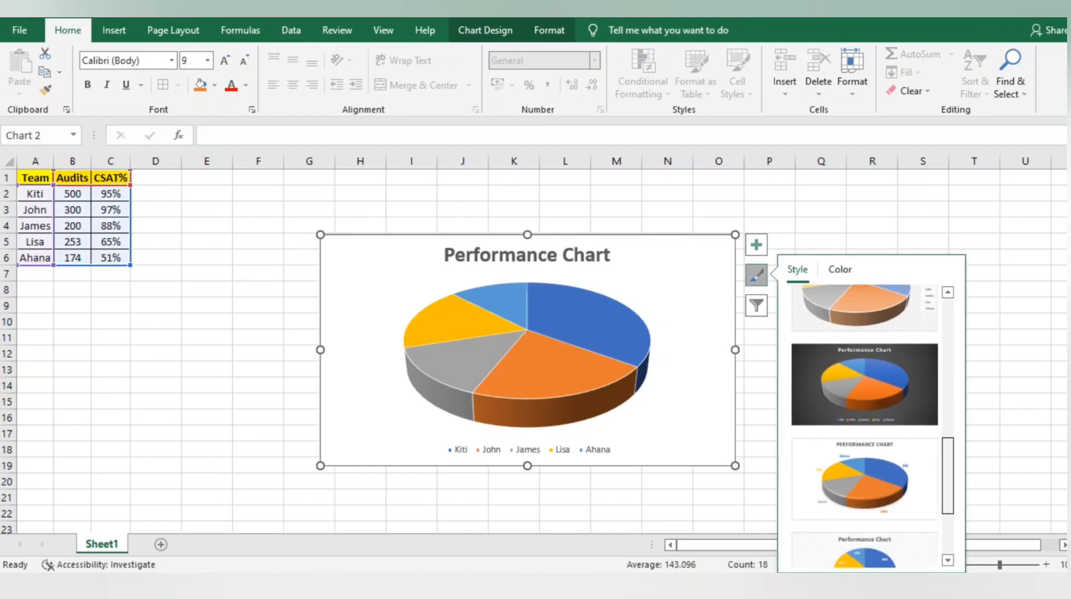
click(865, 332)
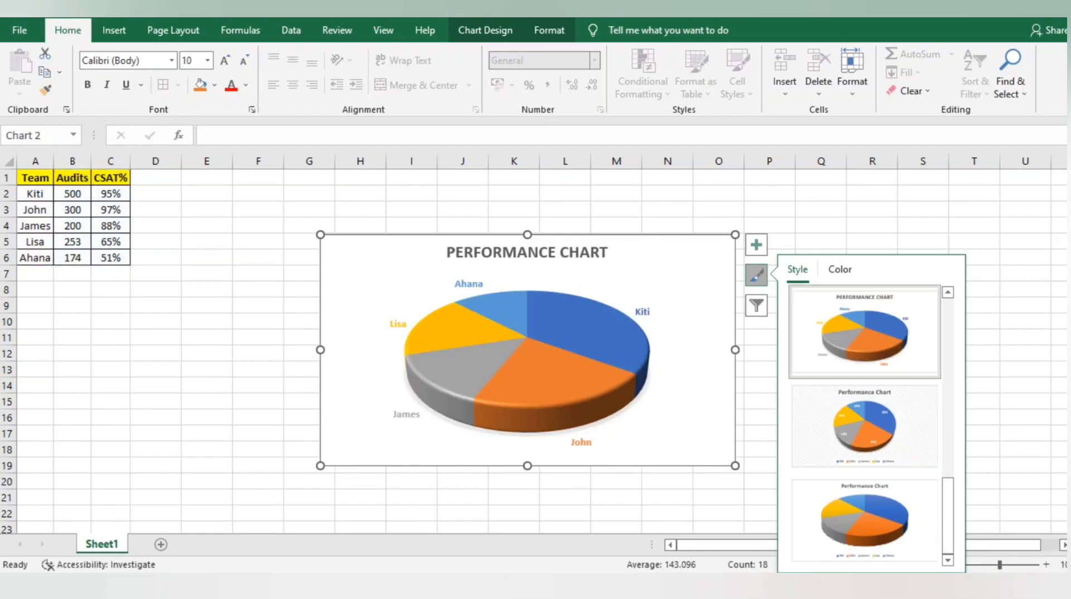
click(864, 332)
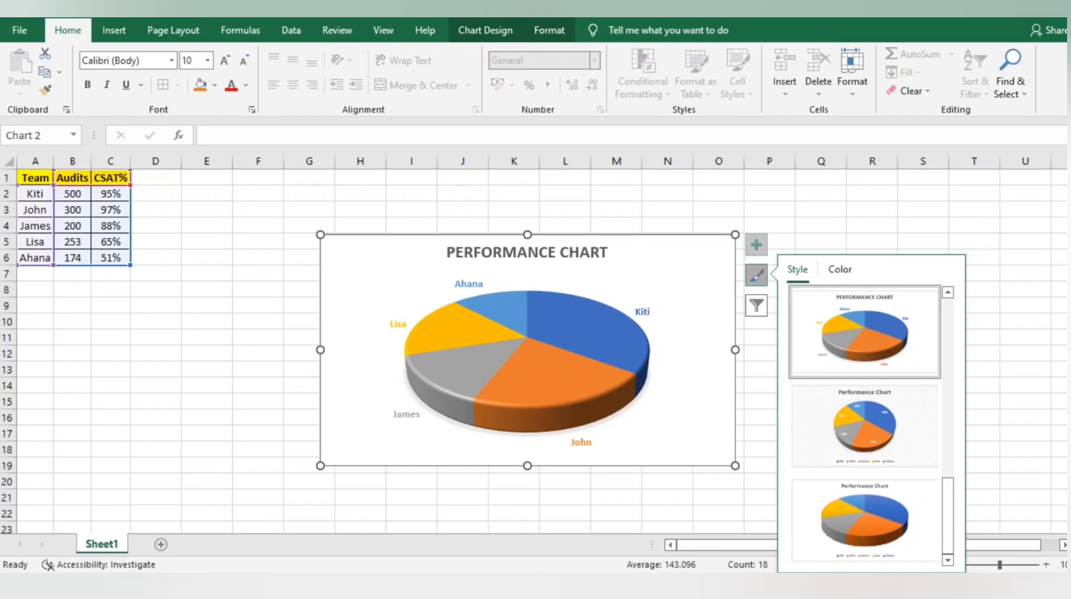
click(757, 245)
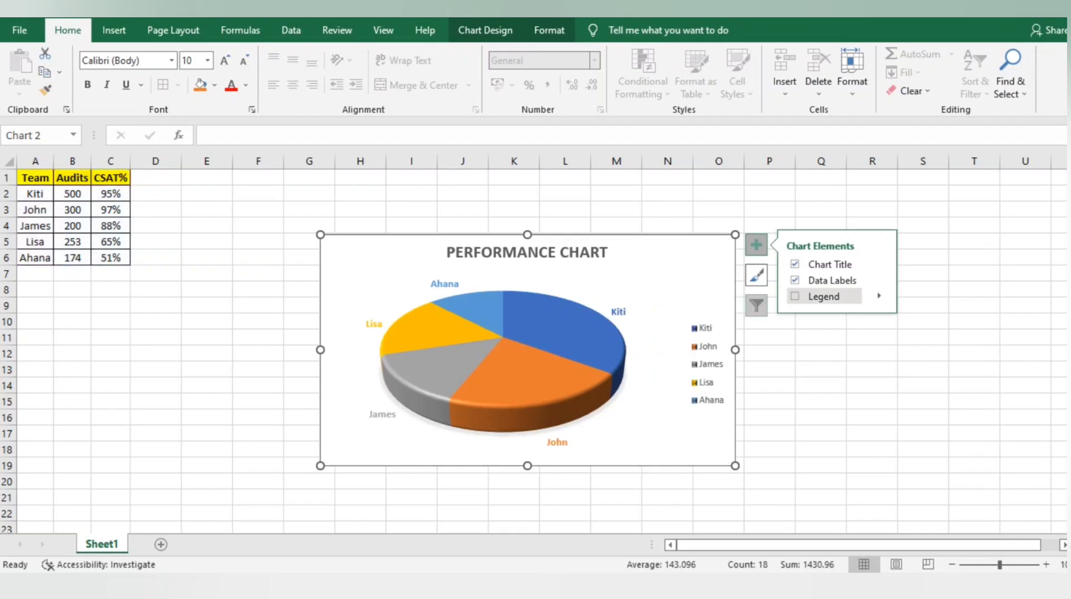
right_click(696, 285)
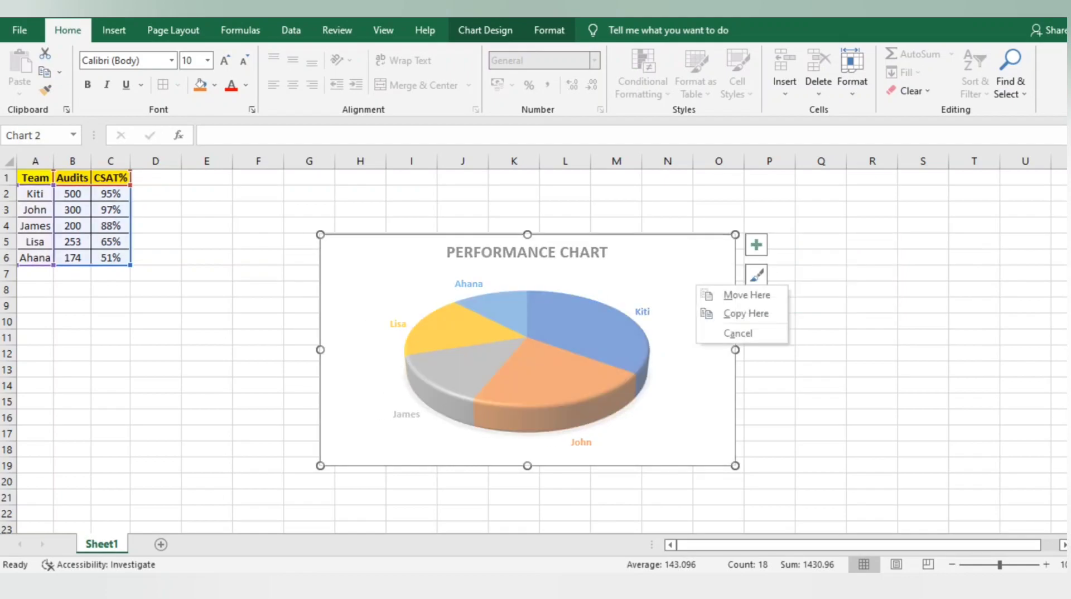
key(Escape)
Add the percentage and the value to the data labels alongside the category name
right_click(631, 286)
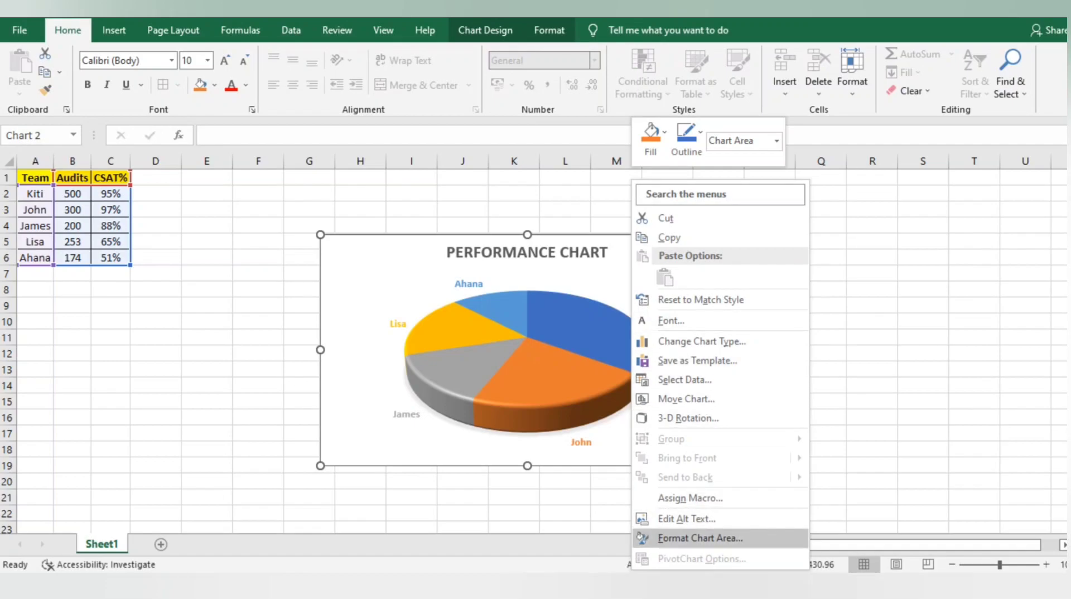
click(700, 538)
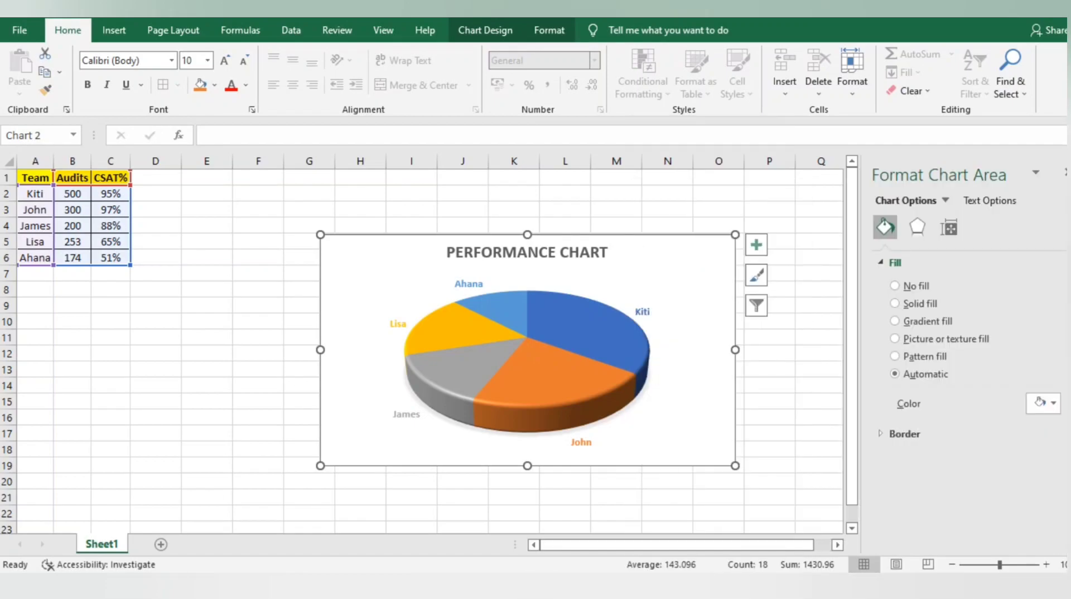
click(580, 442)
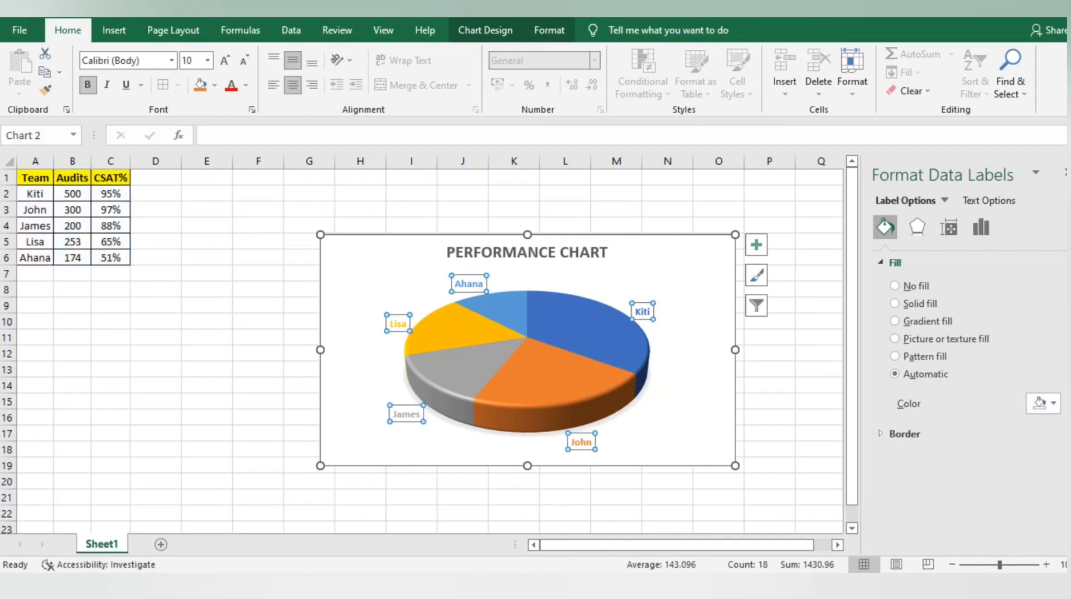
key(Escape)
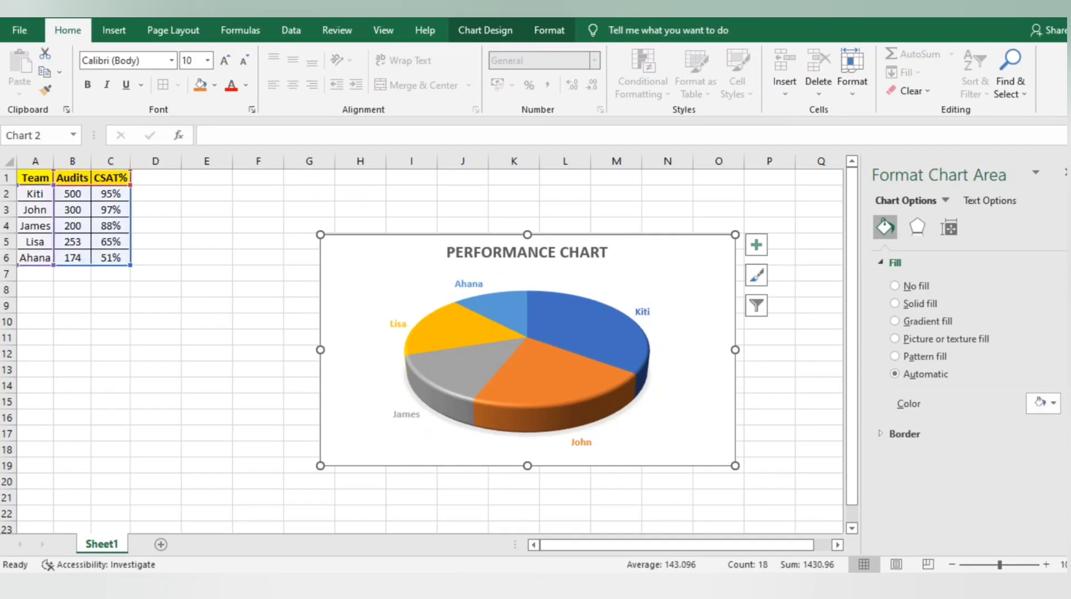
click(406, 414)
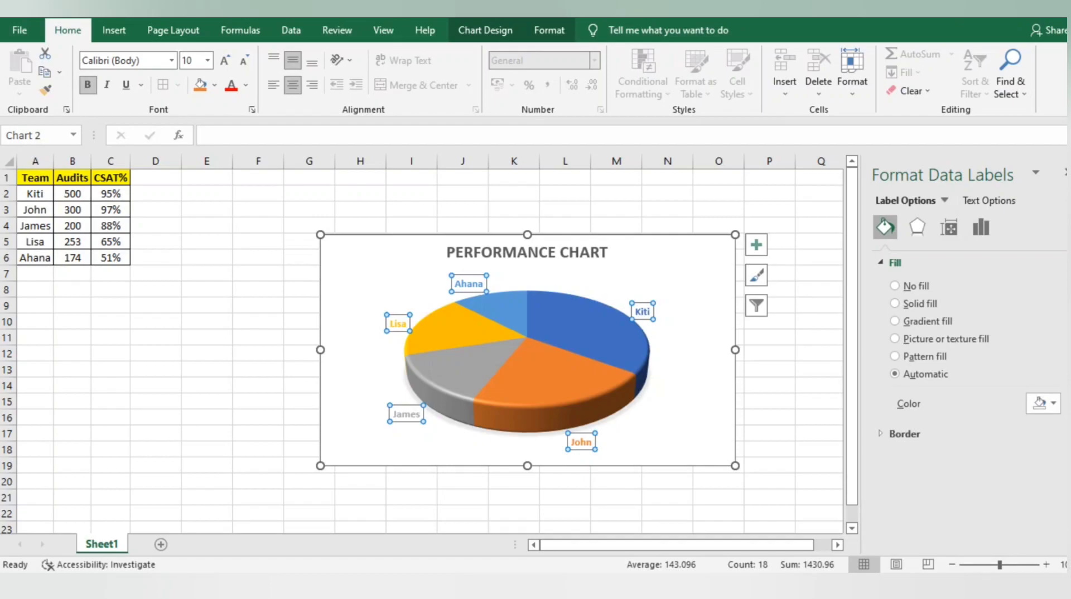
click(468, 284)
key(Escape)
click(473, 278)
click(981, 227)
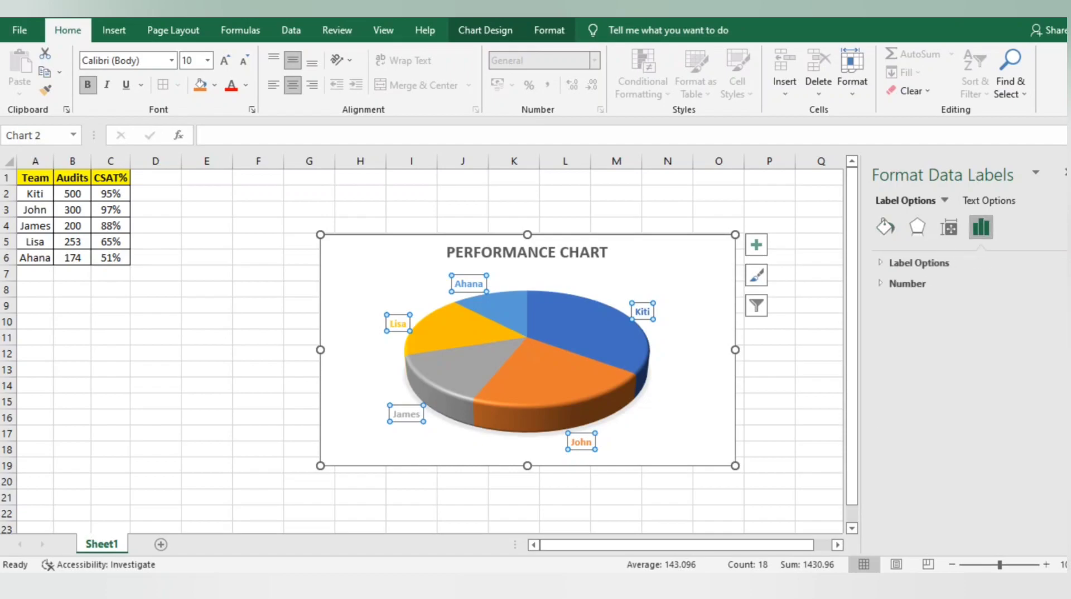
click(919, 262)
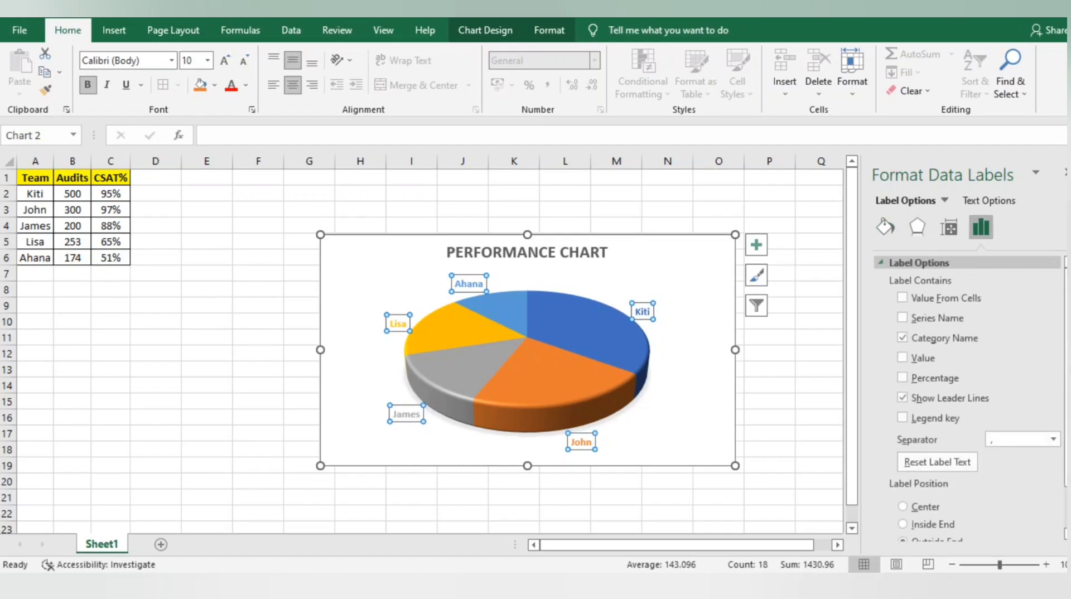
click(902, 377)
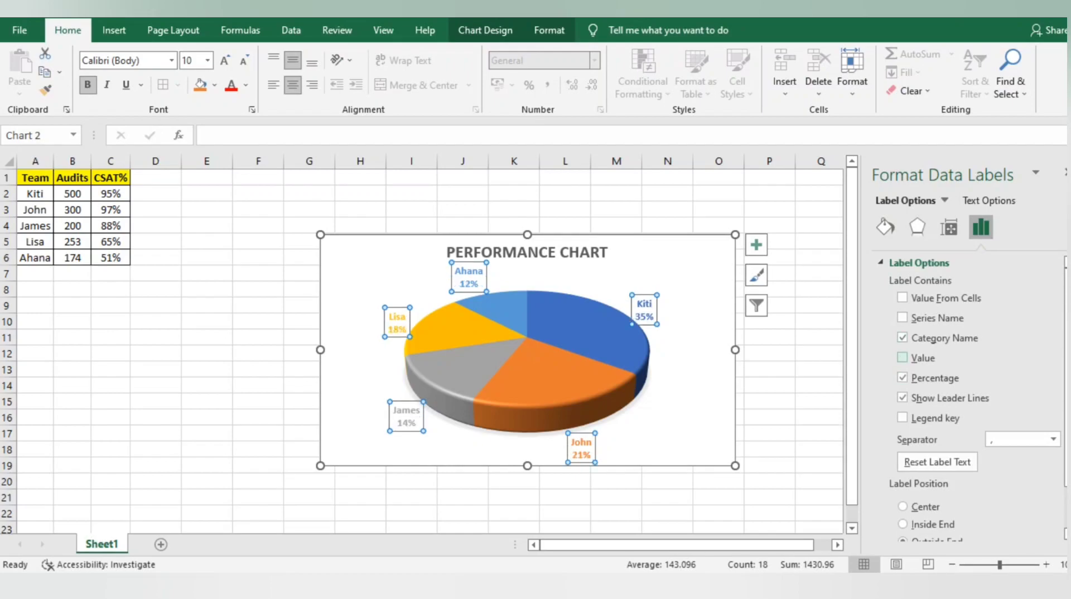
click(902, 358)
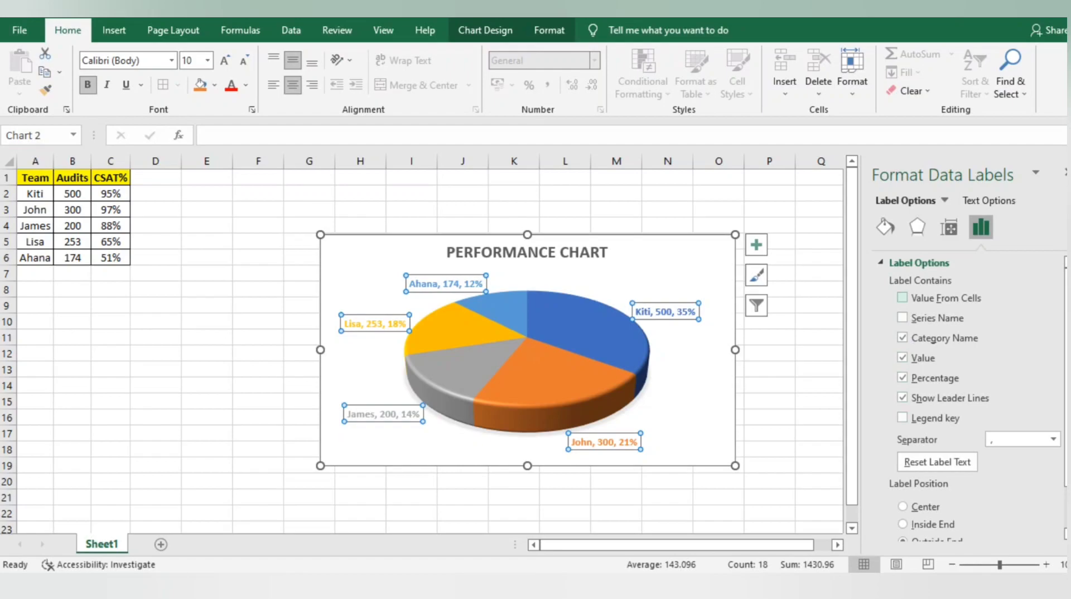
Try adding values from cells and the series name to the data labels
click(902, 297)
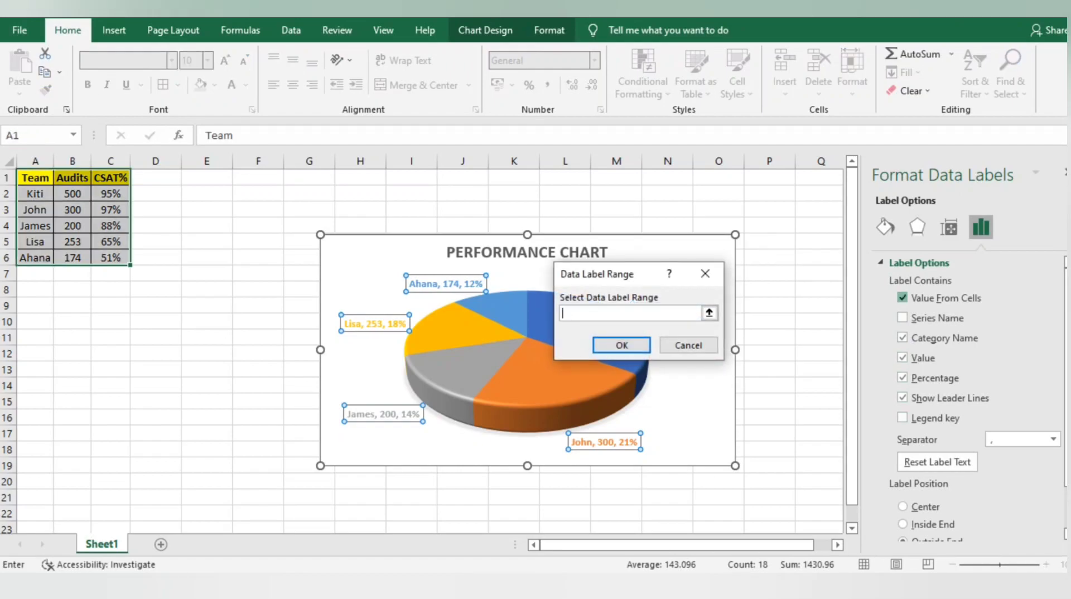
key(Escape)
click(902, 317)
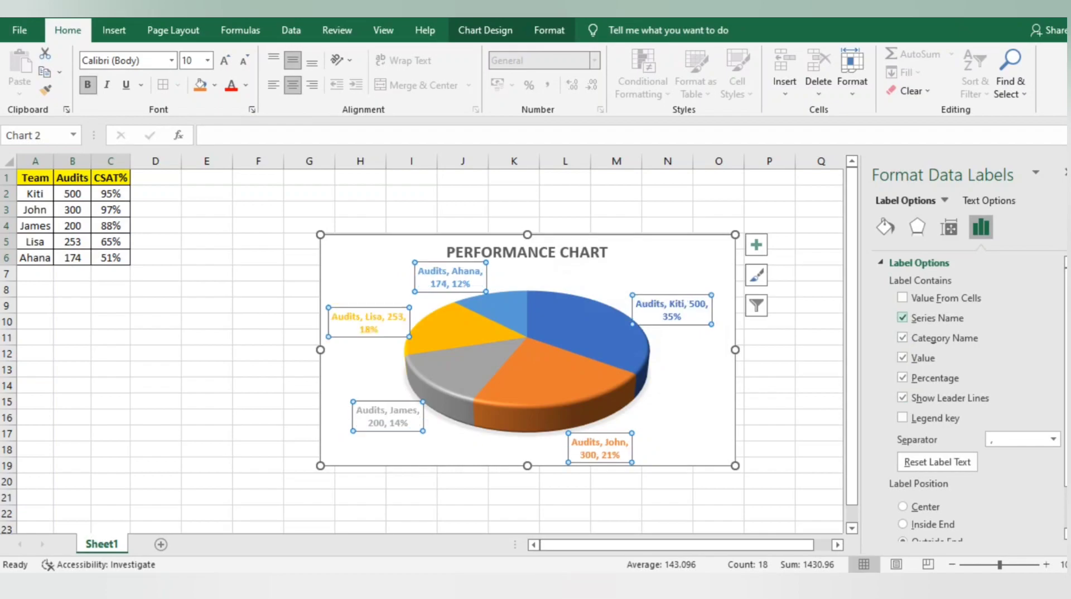
click(902, 317)
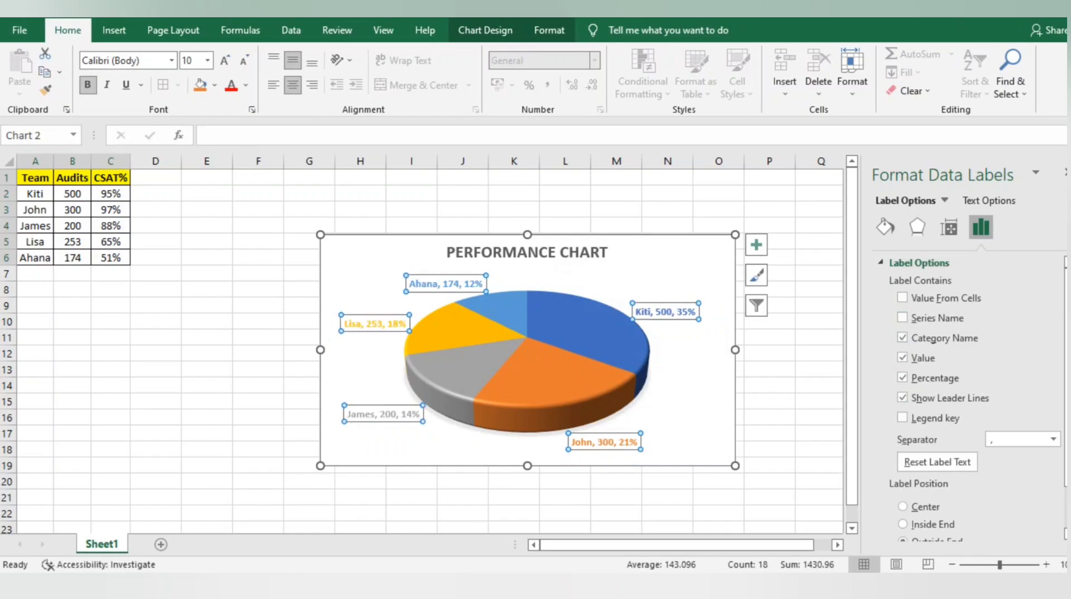
Close the formatting pane and add a legend at the bottom of the pie chart
click(1063, 172)
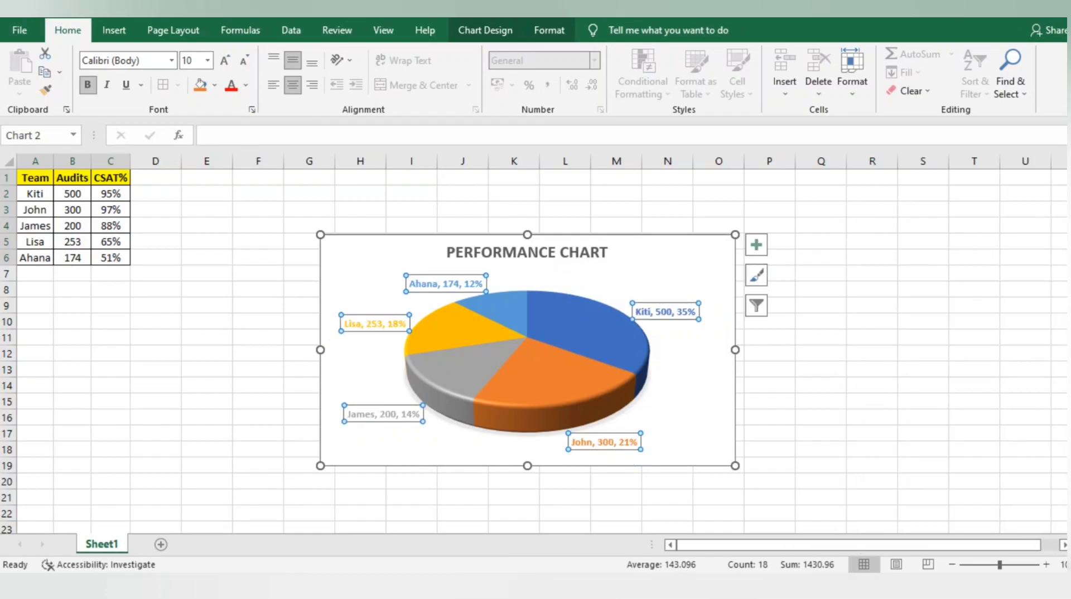
key(Escape)
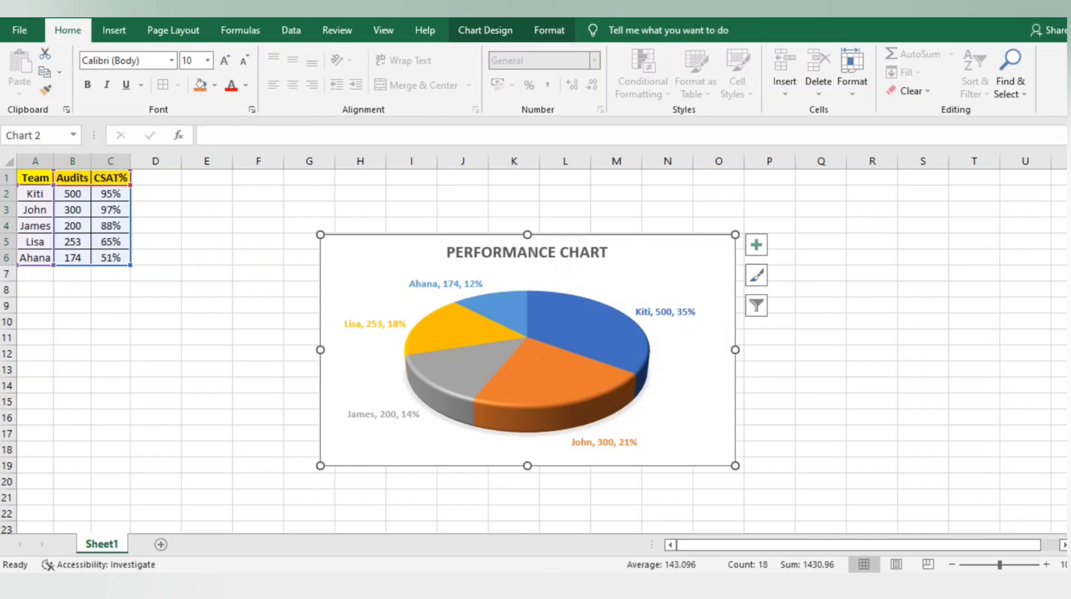
click(756, 244)
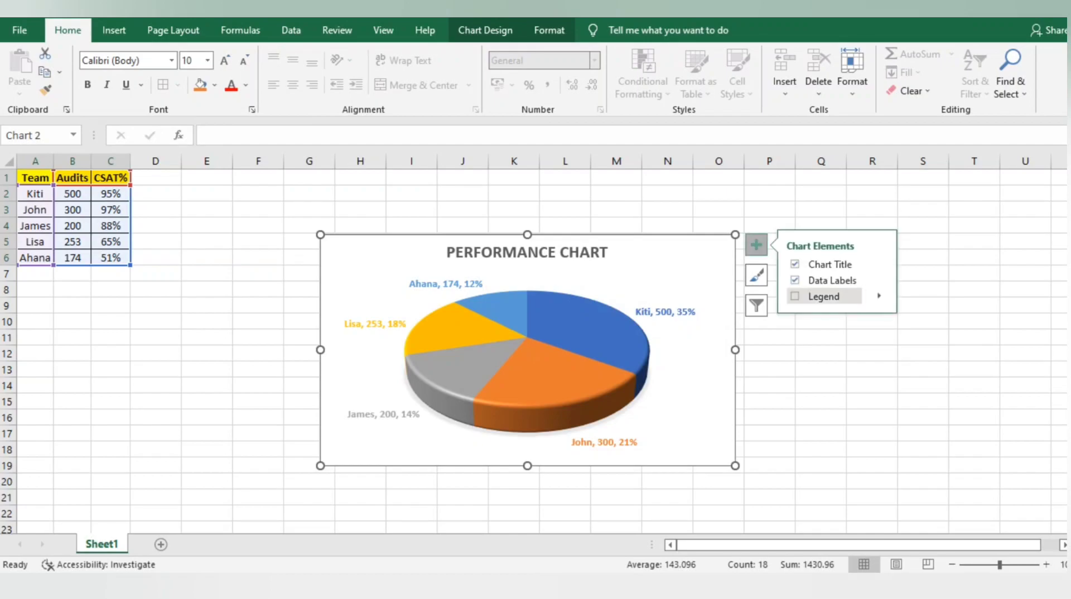
click(795, 296)
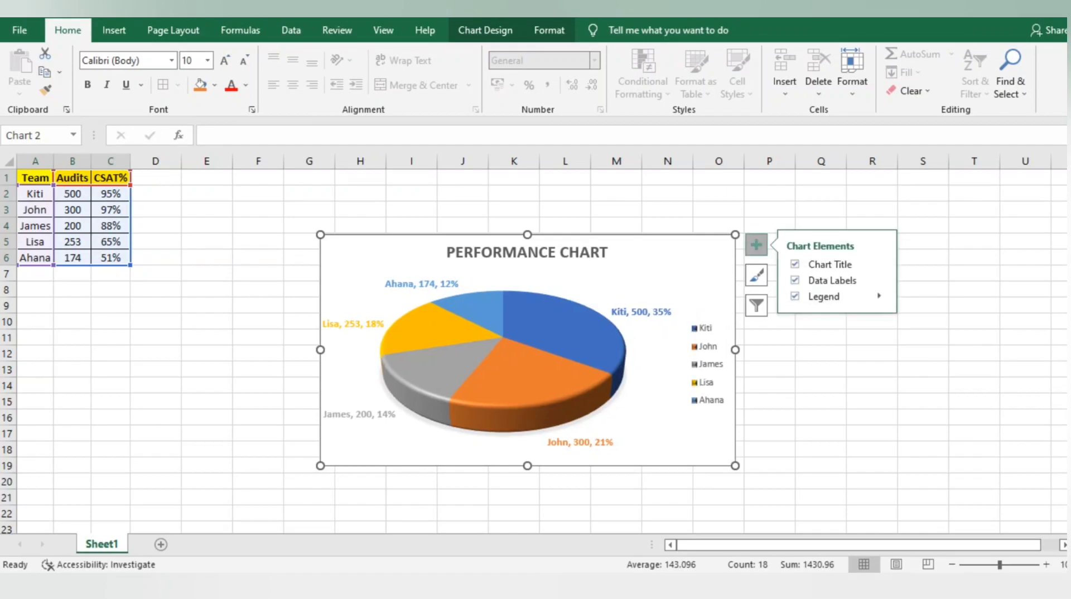
click(879, 296)
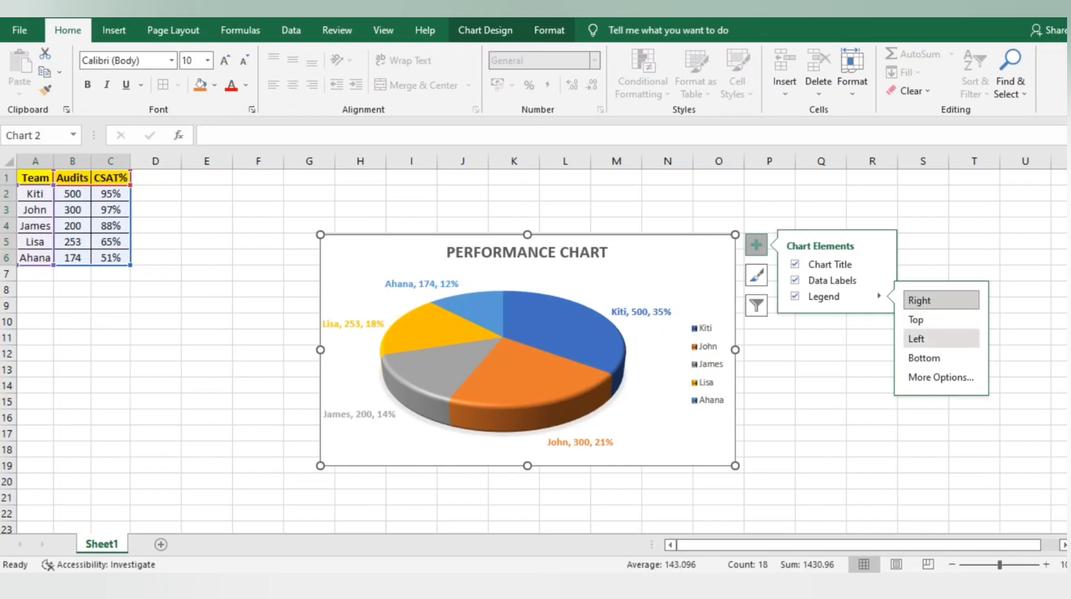
click(941, 357)
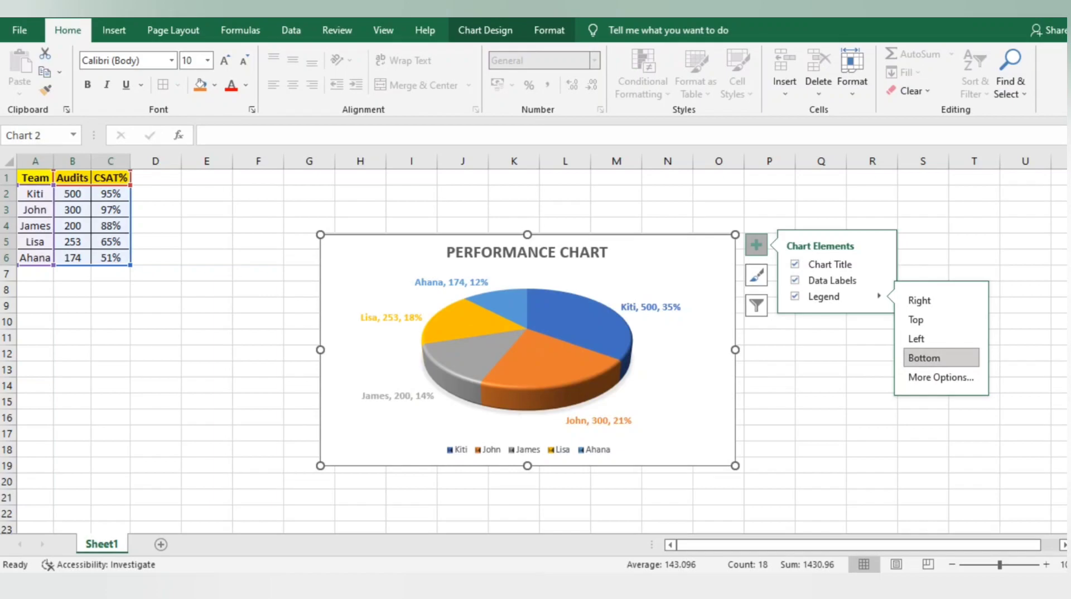
Remove the category name from the data labels, leaving only value and percentage, and close the formatting pane
click(756, 275)
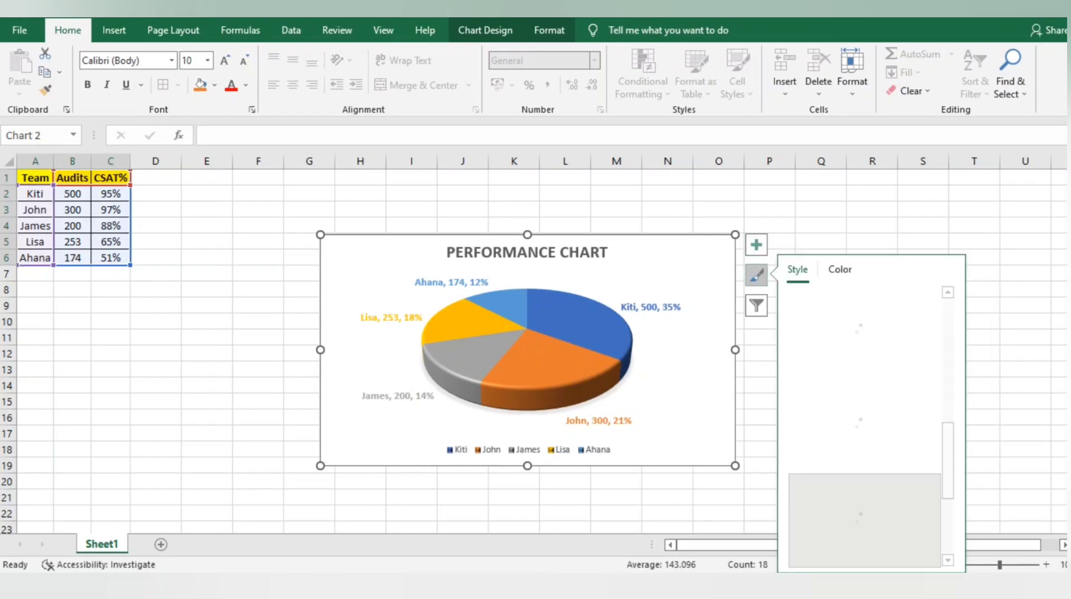
right_click(707, 275)
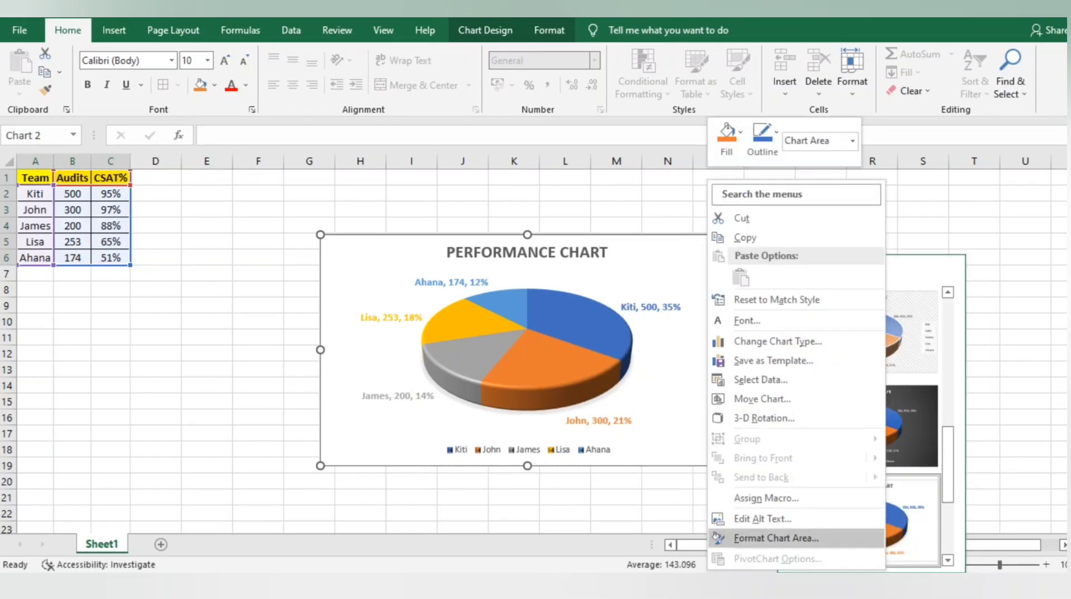
click(775, 538)
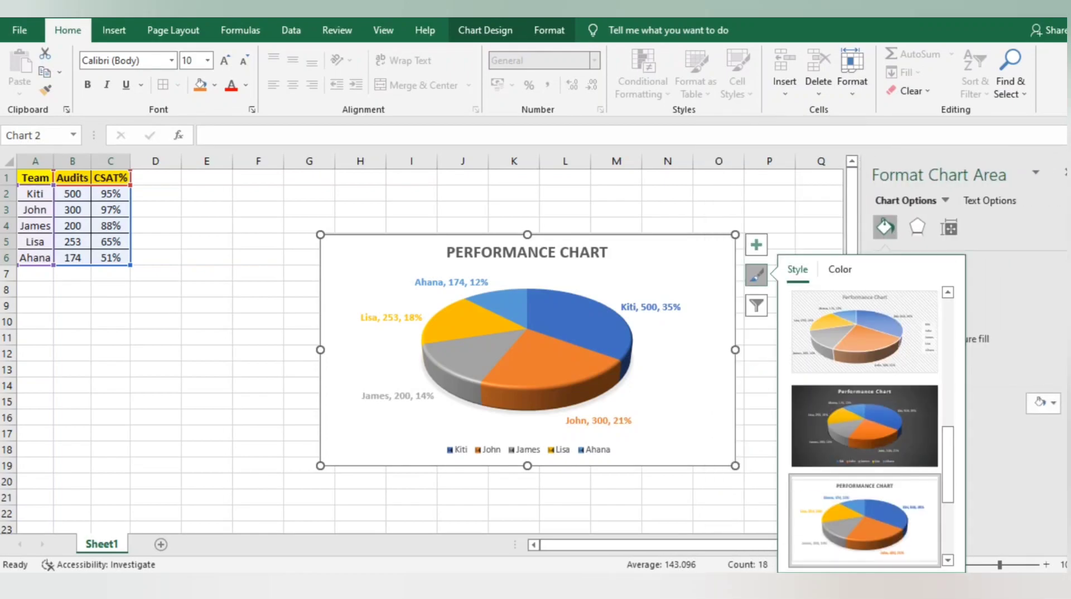
click(451, 281)
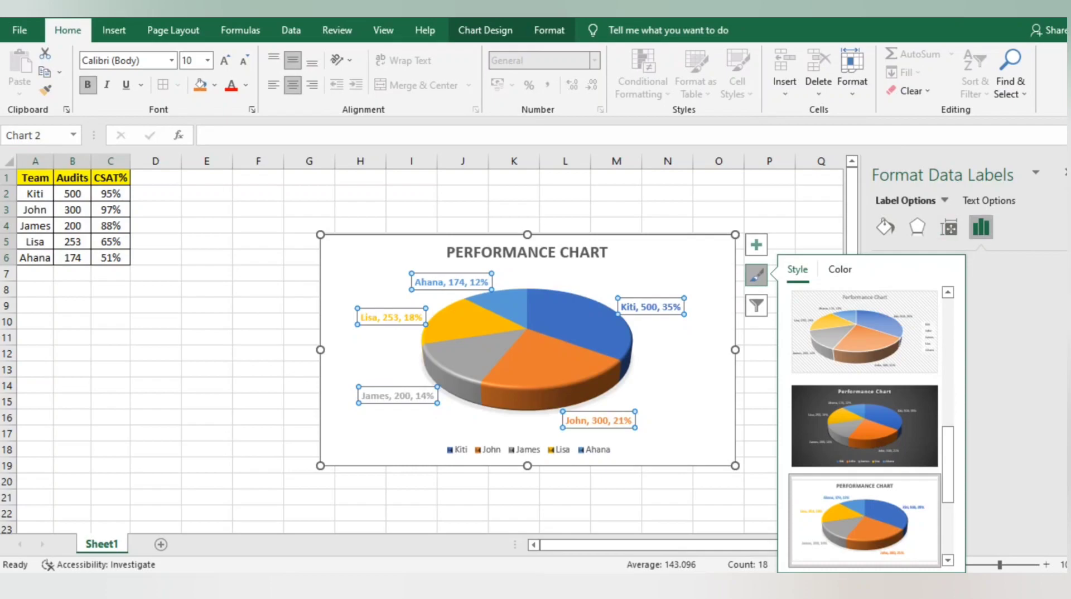
click(756, 275)
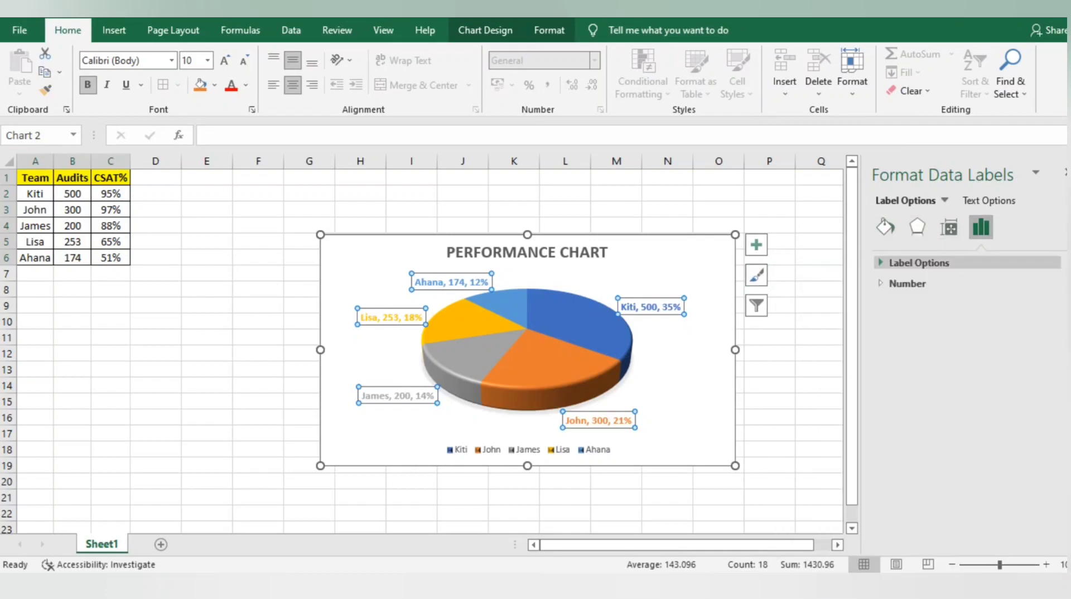
click(918, 262)
click(902, 337)
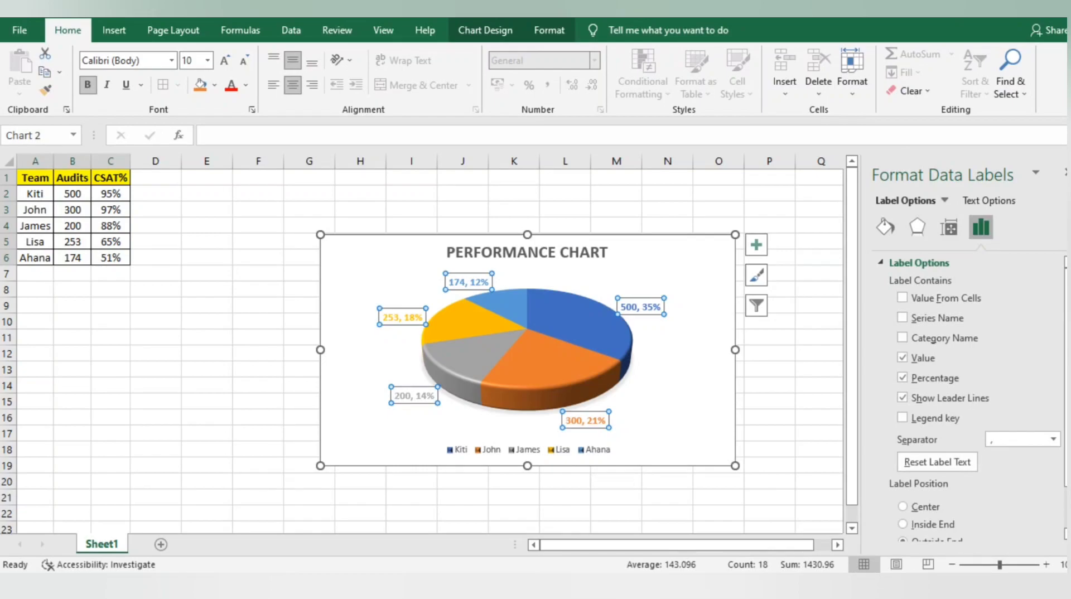
key(Escape)
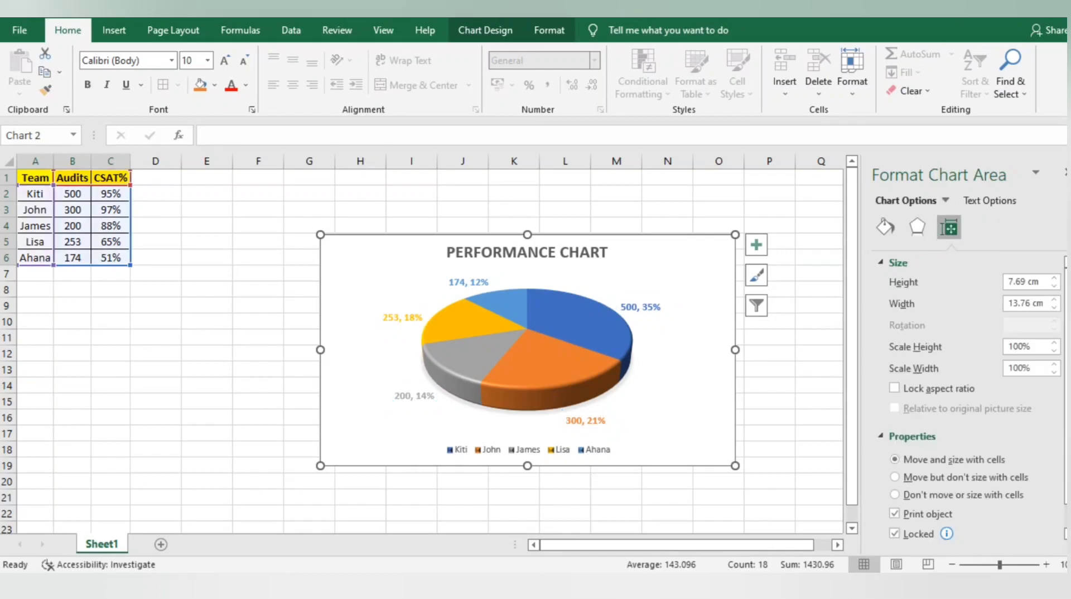
click(1063, 172)
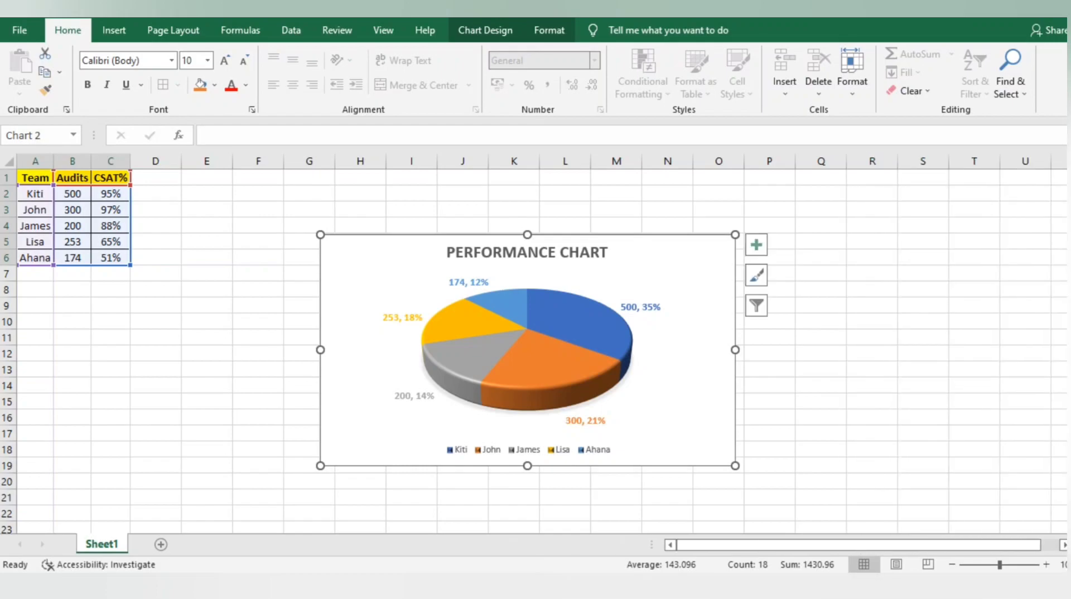
Apply the second chart style, with a steeper pie view and boxed, colour-matched labels inside the slices
mouse_move(557, 402)
click(585, 421)
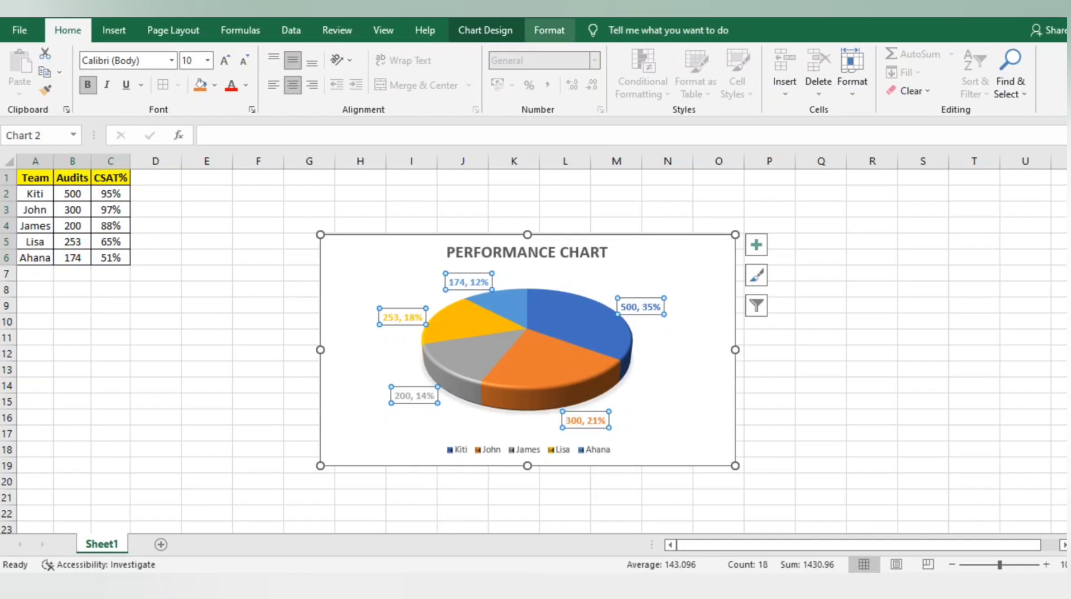
click(548, 30)
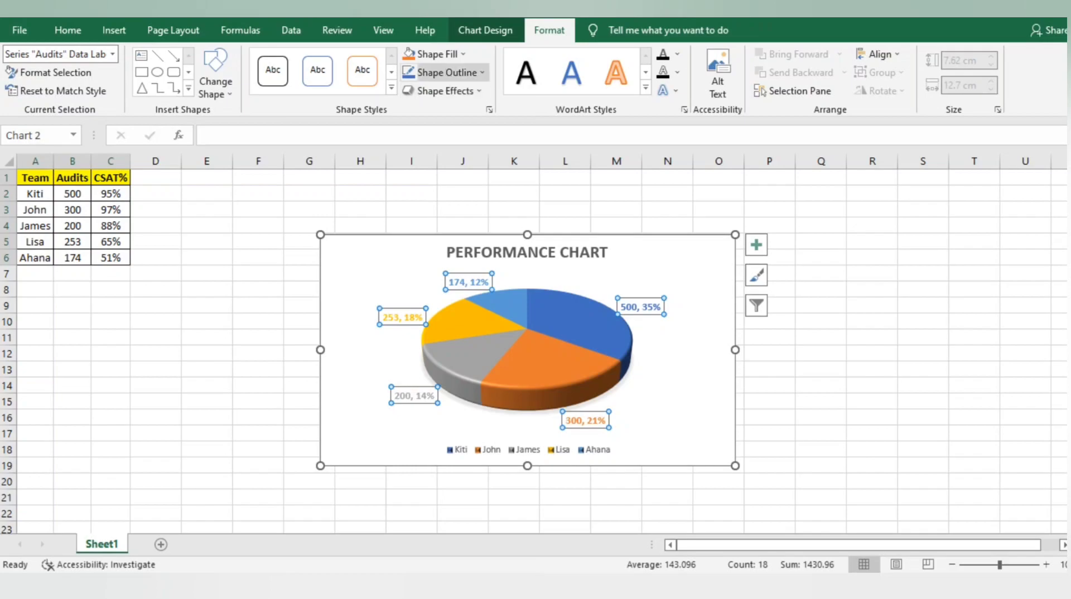
click(485, 30)
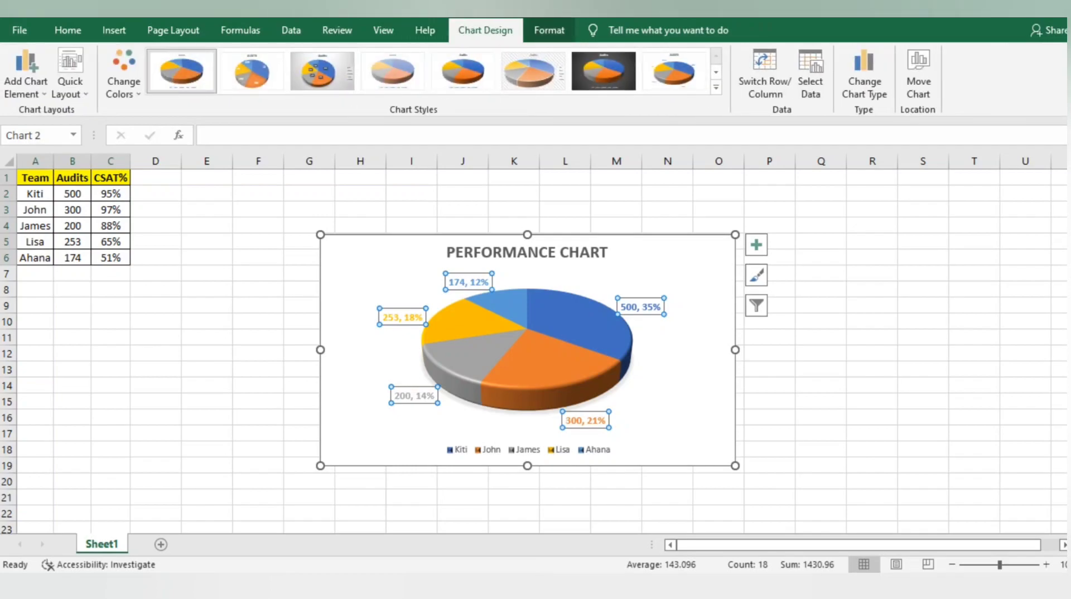
click(251, 71)
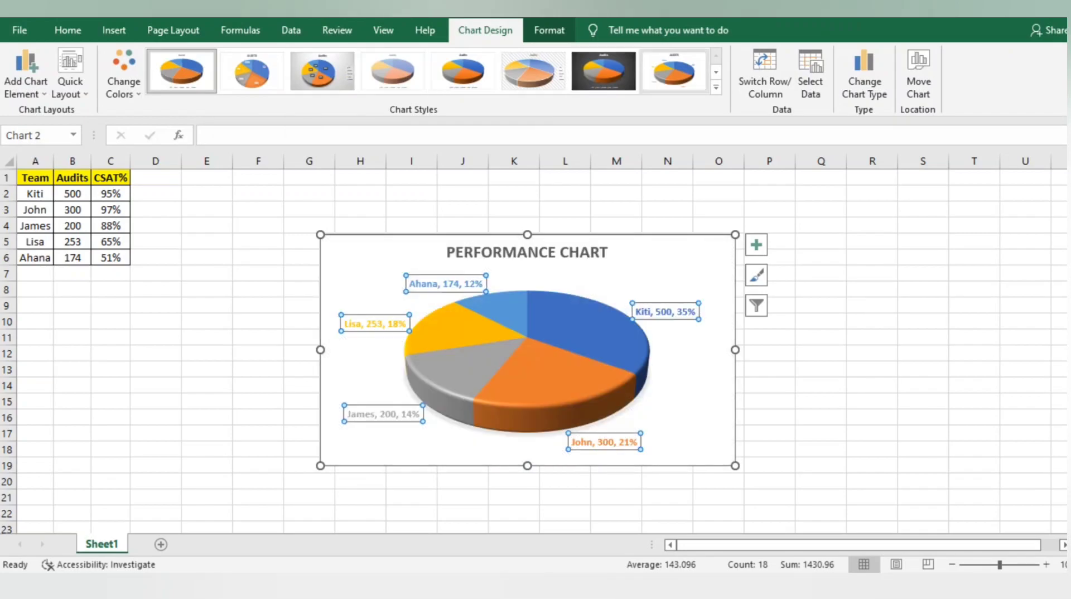
click(716, 87)
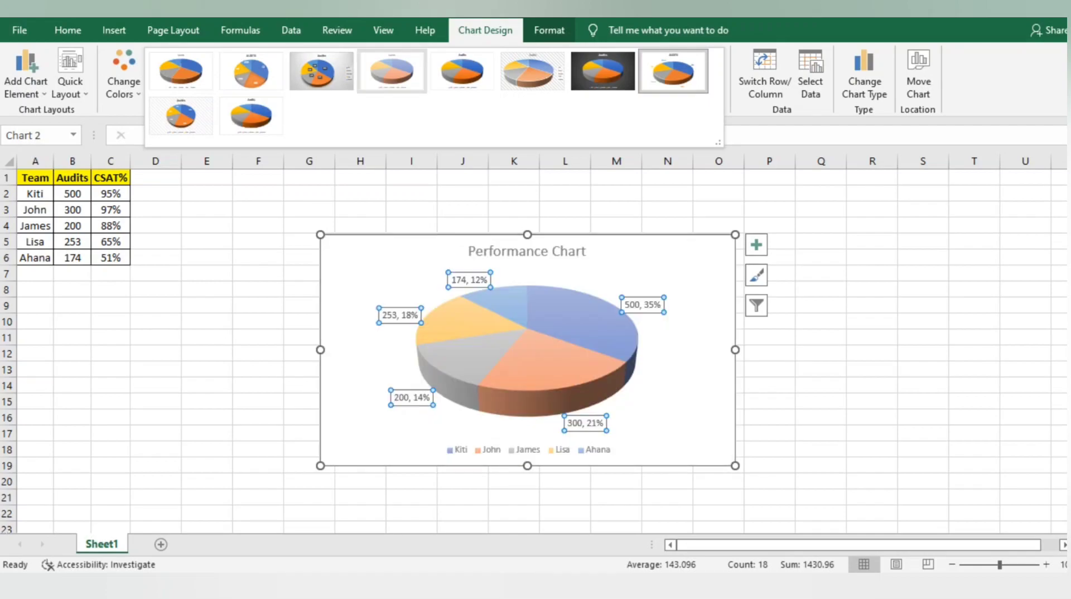
click(251, 71)
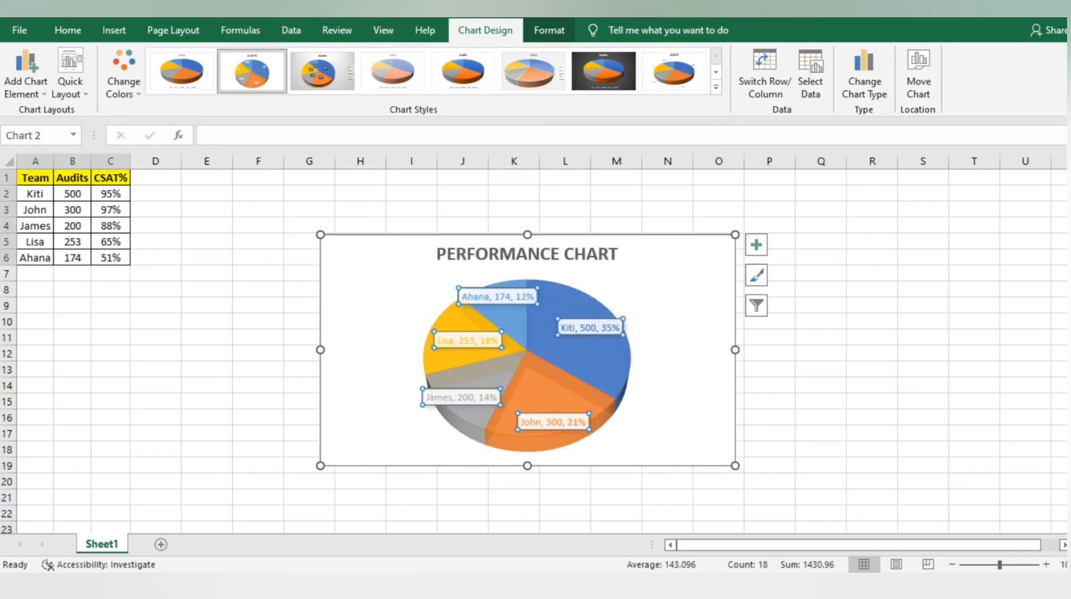
Move all five boxed data labels off their slices into the white space around the pie
drag(491, 297, 403, 282)
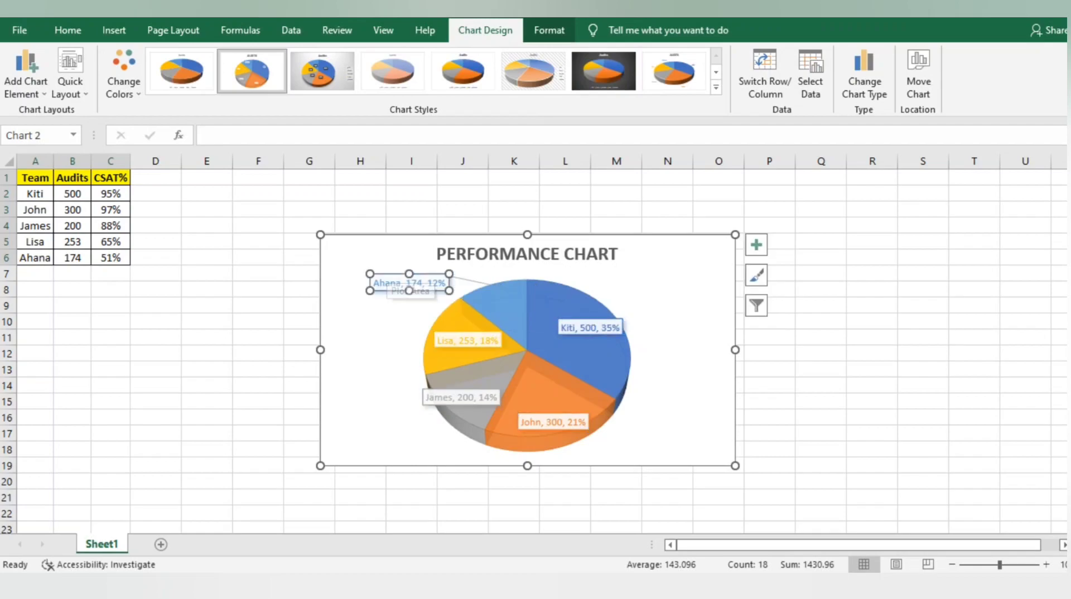
click(467, 340)
drag(467, 340, 381, 340)
click(591, 328)
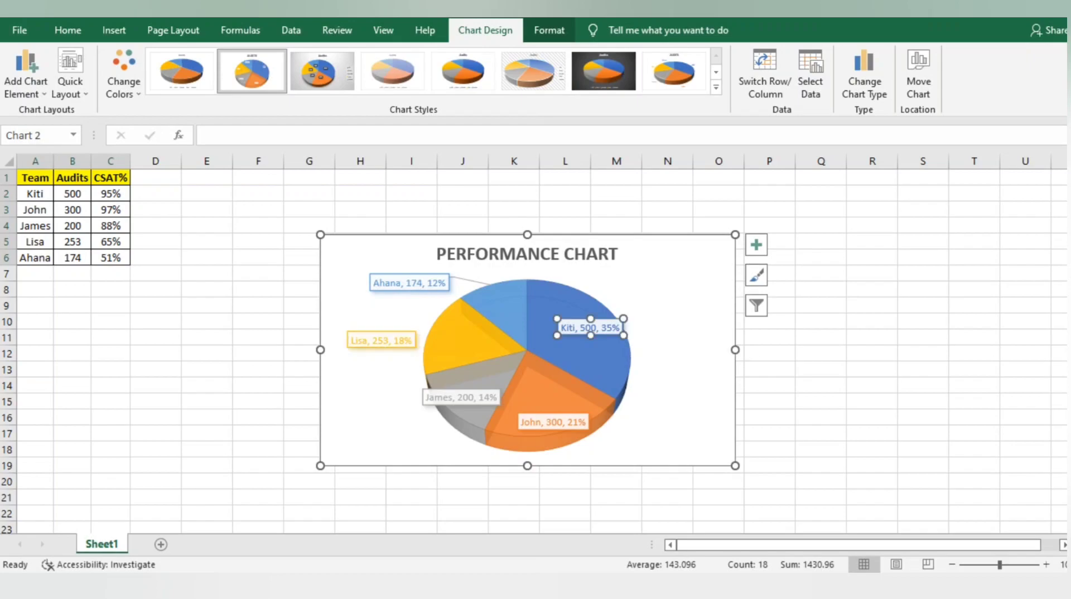
drag(591, 328, 683, 328)
click(553, 422)
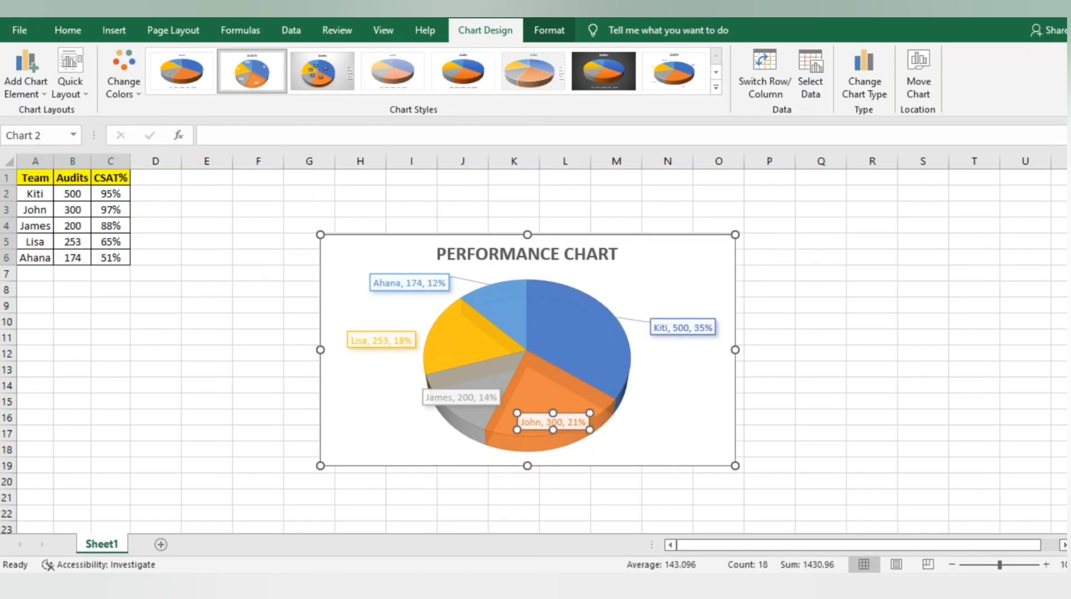
drag(552, 423, 645, 429)
click(460, 397)
drag(460, 398, 377, 402)
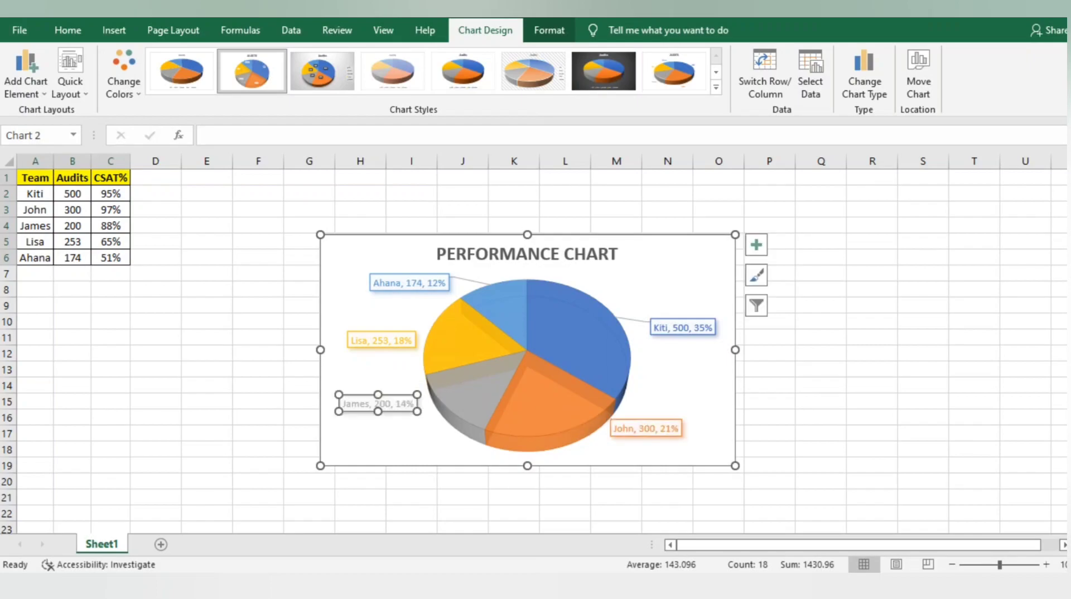
click(384, 372)
click(329, 348)
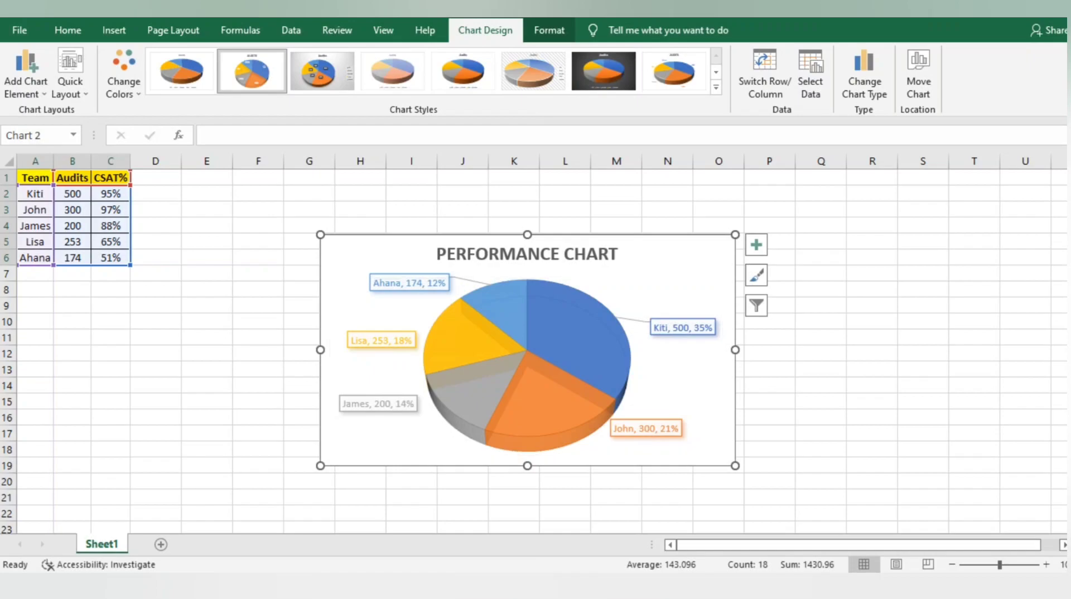
click(384, 371)
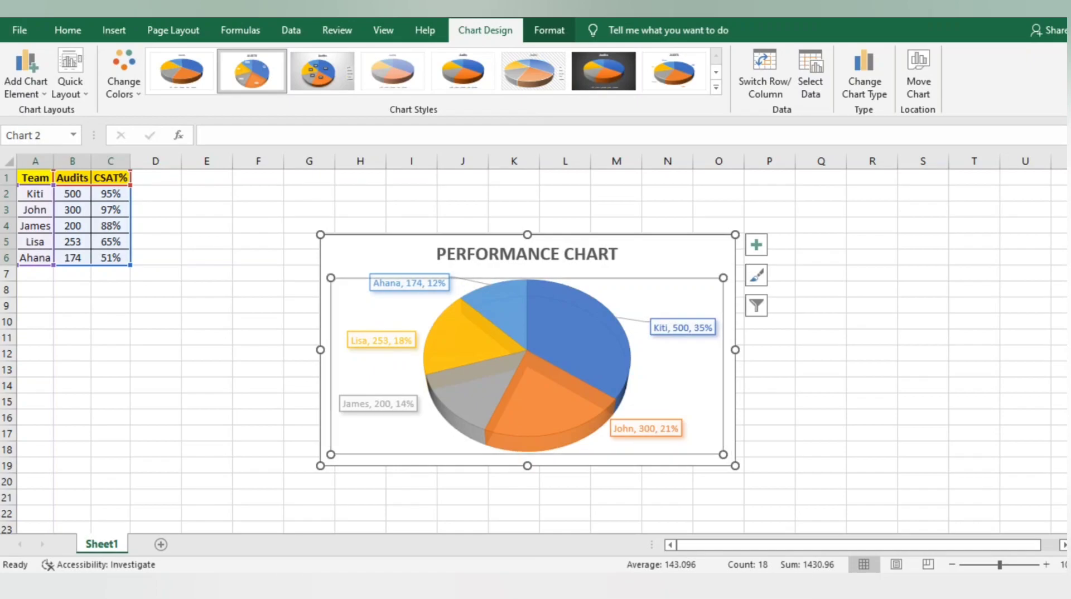
key(Escape)
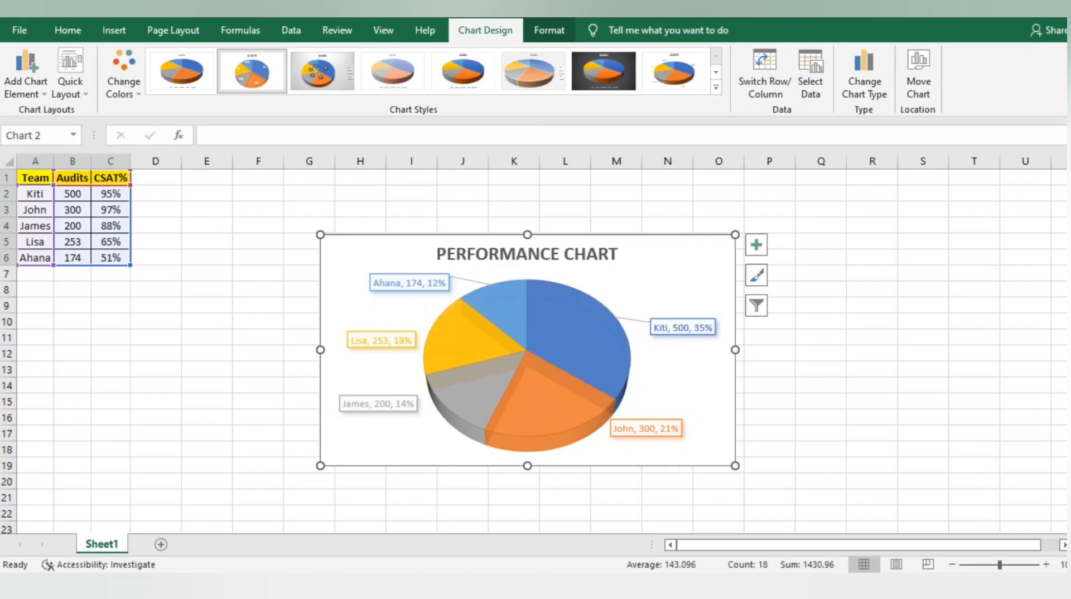
Apply the first chart style, with labels inside the slices and a legend below, and move the chart slightly up and left
click(251, 71)
click(181, 71)
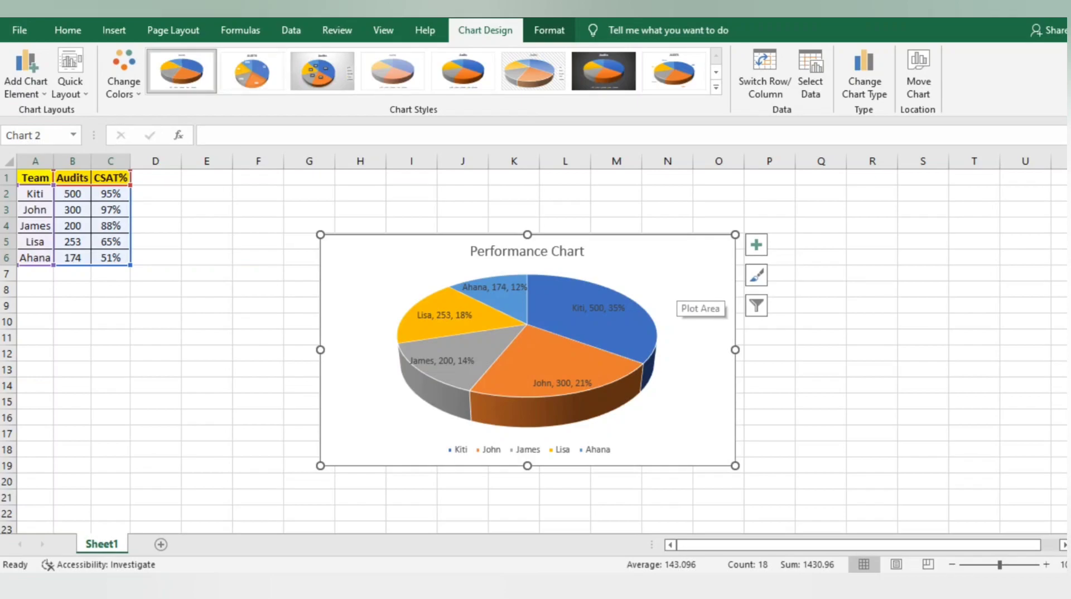
click(716, 87)
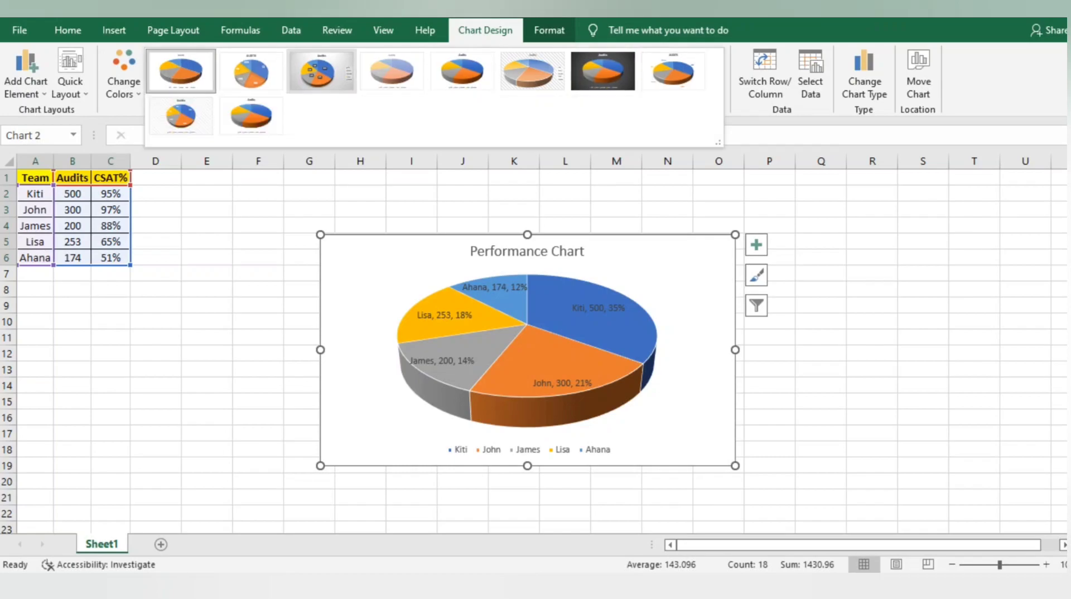
click(371, 272)
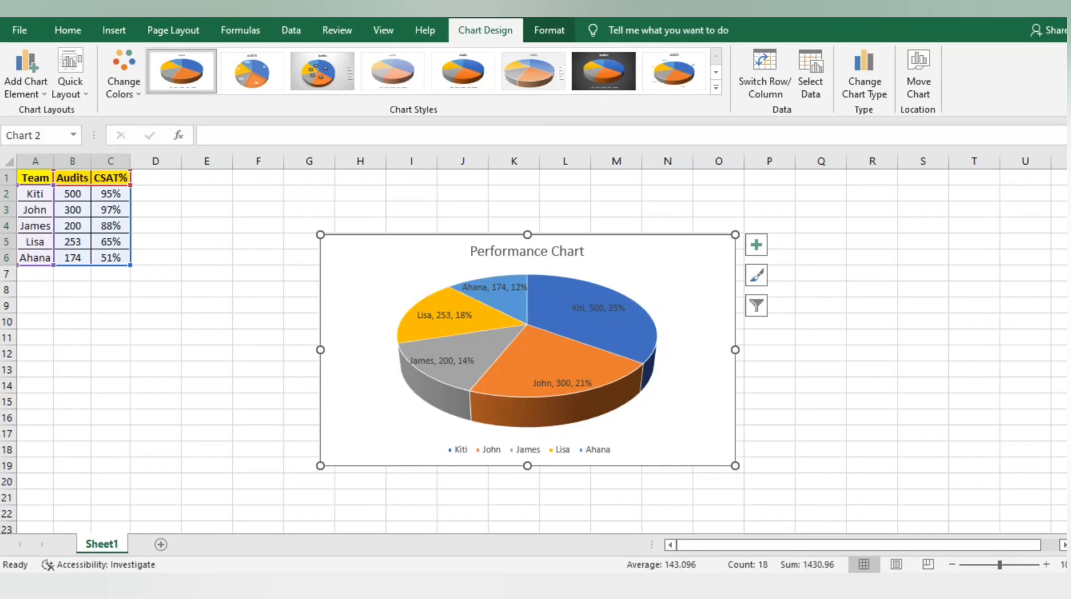
drag(668, 269, 636, 263)
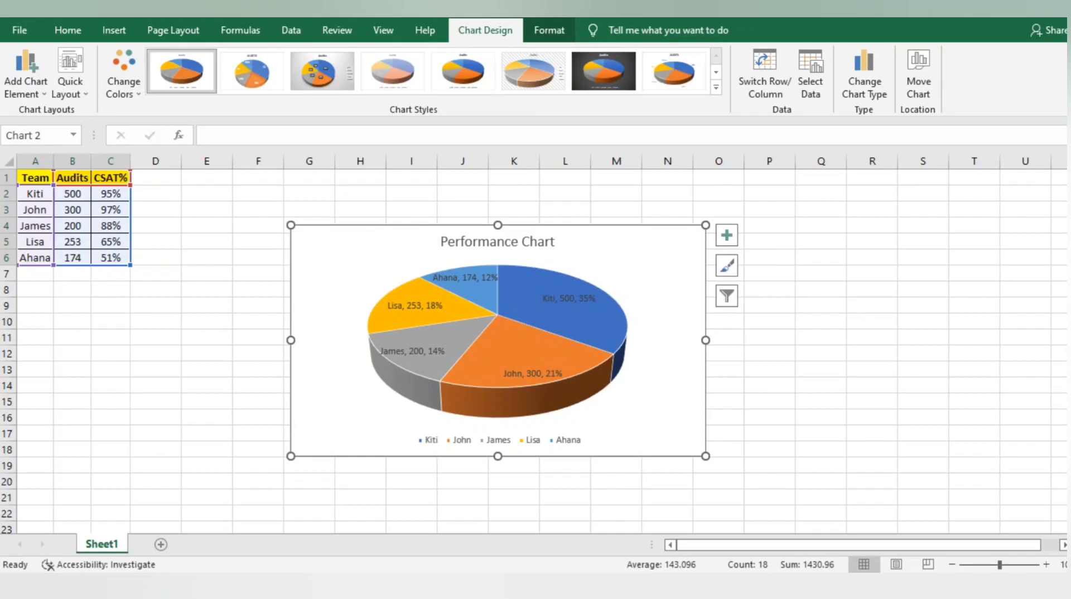
Apply the upward-casting outer shadow preset to the chart area, with a 270° angle and 3 pt distance
click(726, 235)
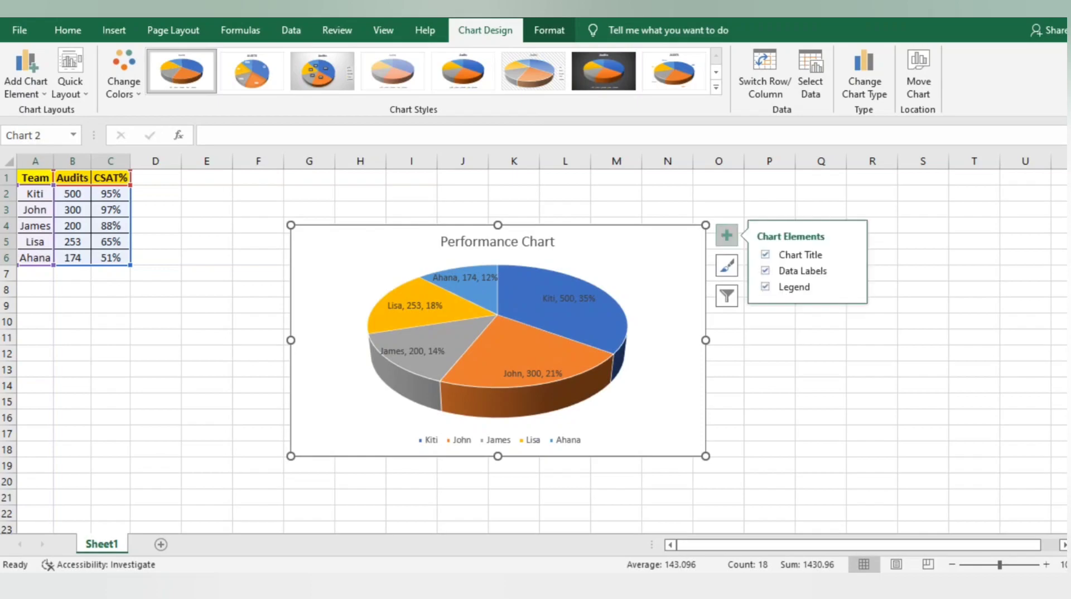
right_click(662, 291)
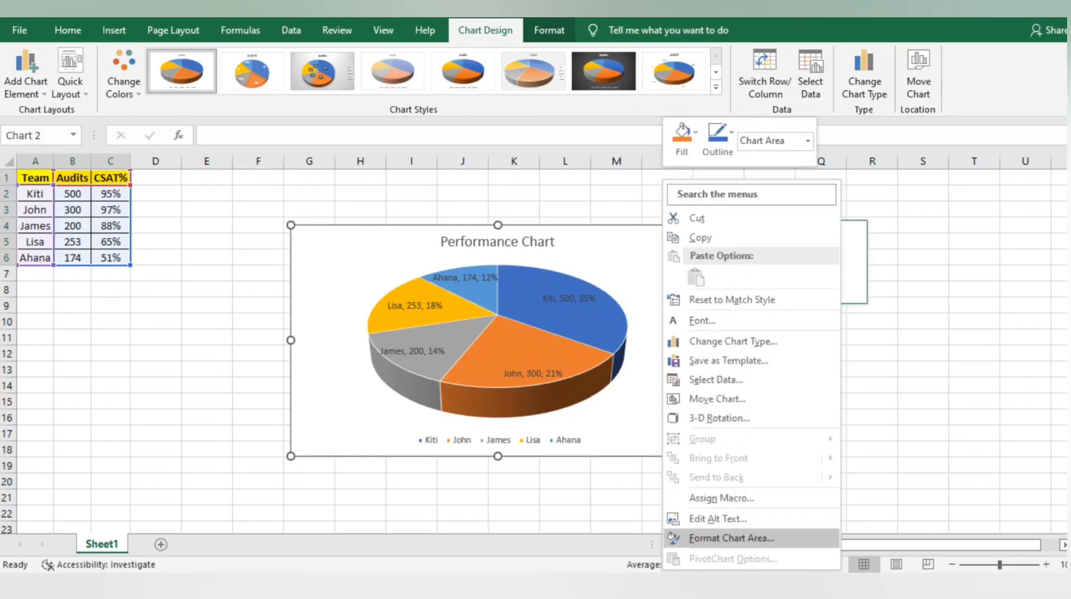
click(731, 538)
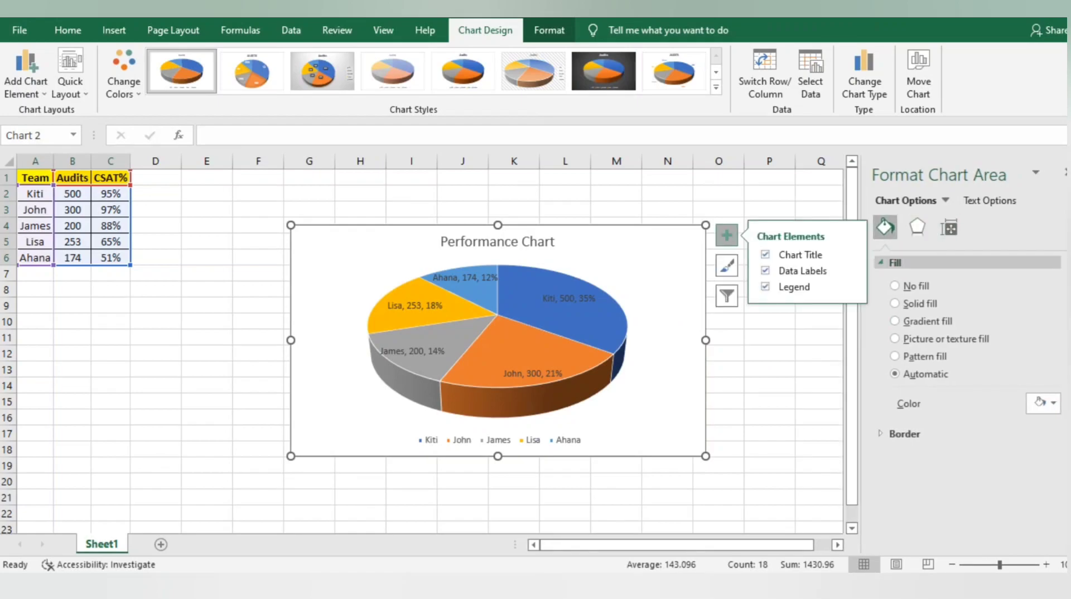
click(895, 263)
click(917, 227)
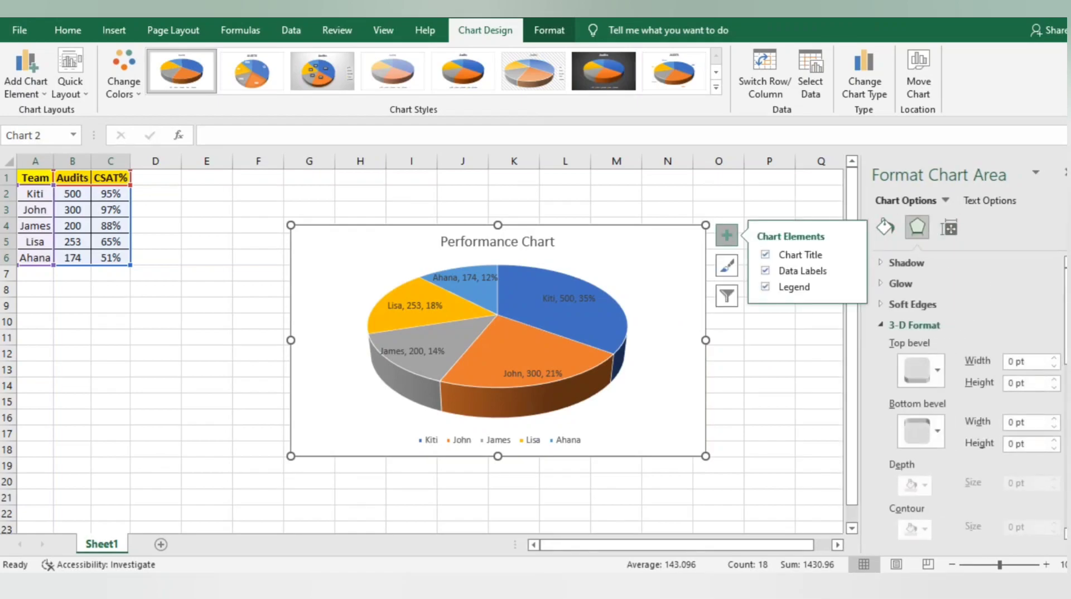
click(906, 262)
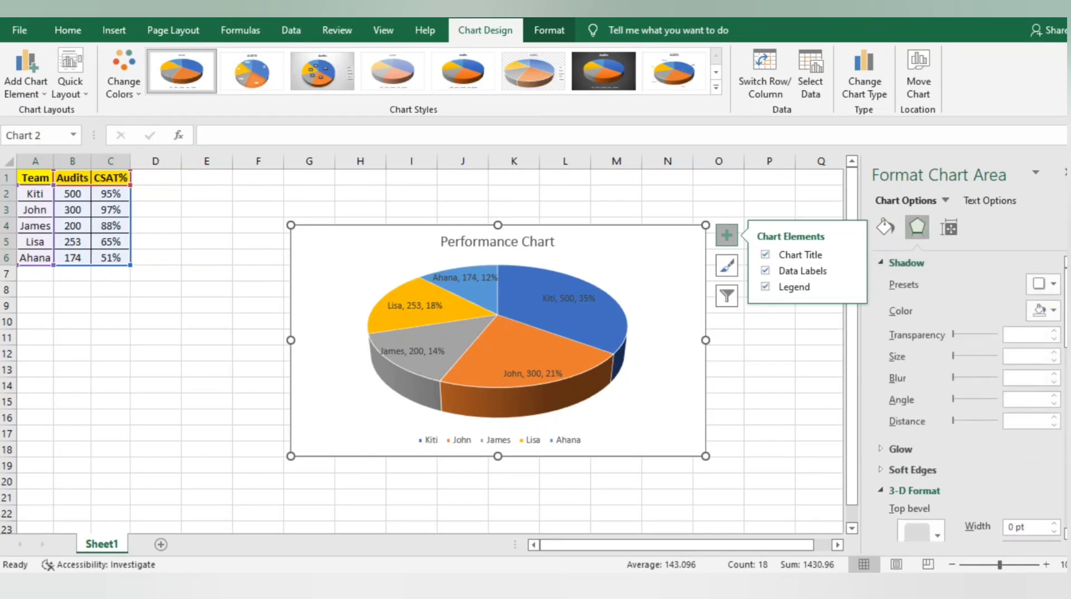
click(1043, 283)
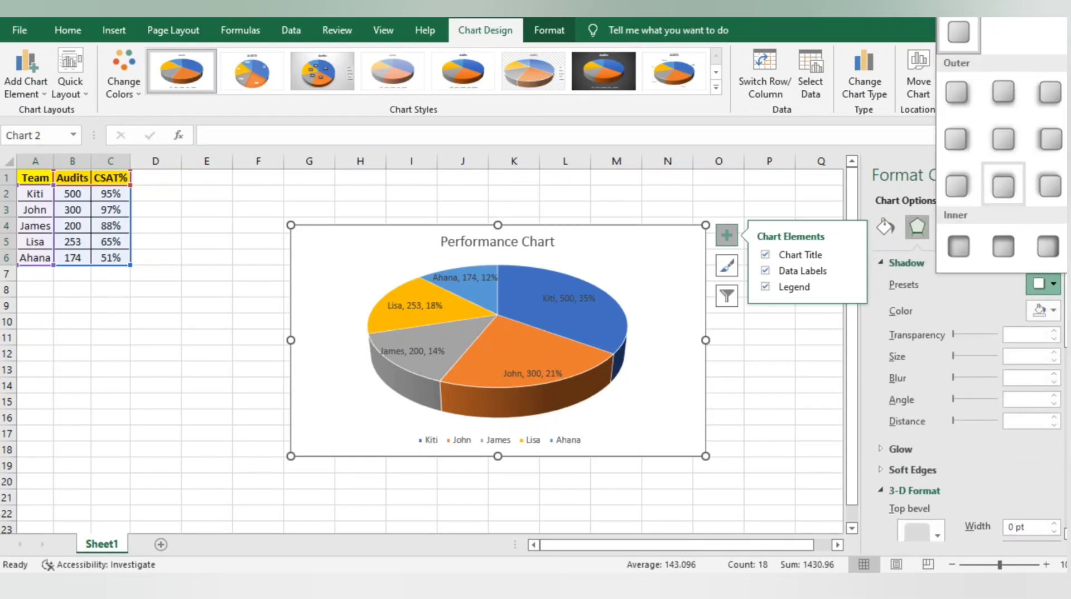
click(1003, 185)
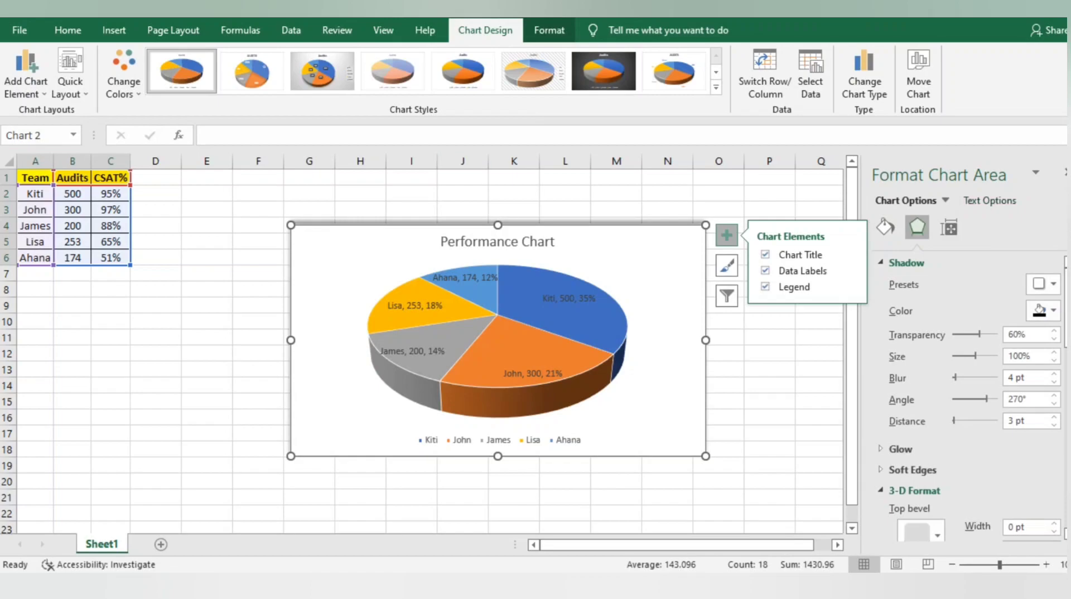
Try two top bevel presets on the 35% slice and expand its fill options
click(415, 305)
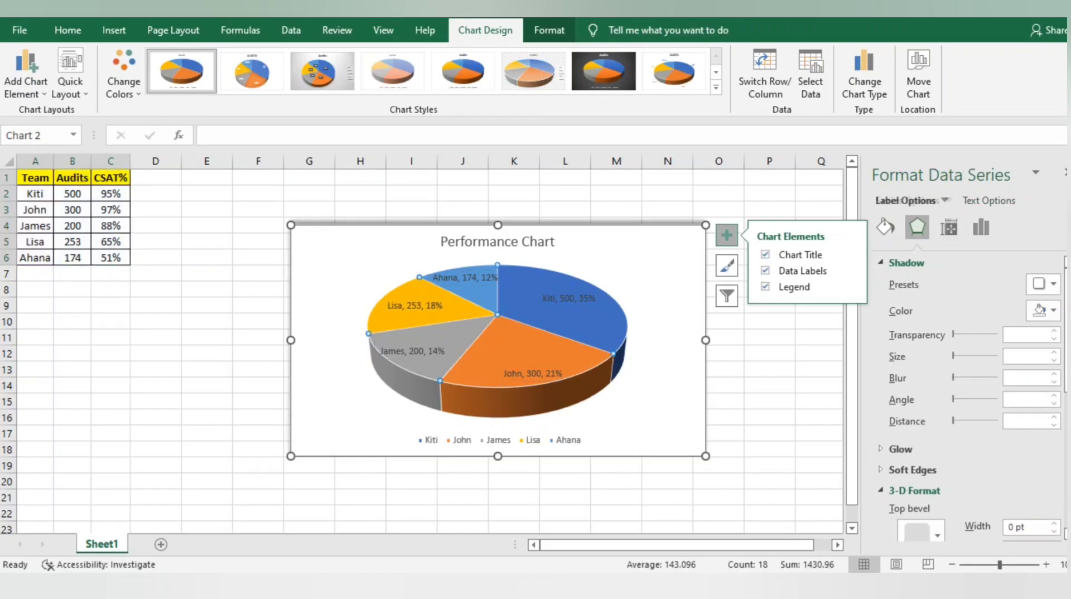
click(525, 345)
click(561, 320)
click(906, 263)
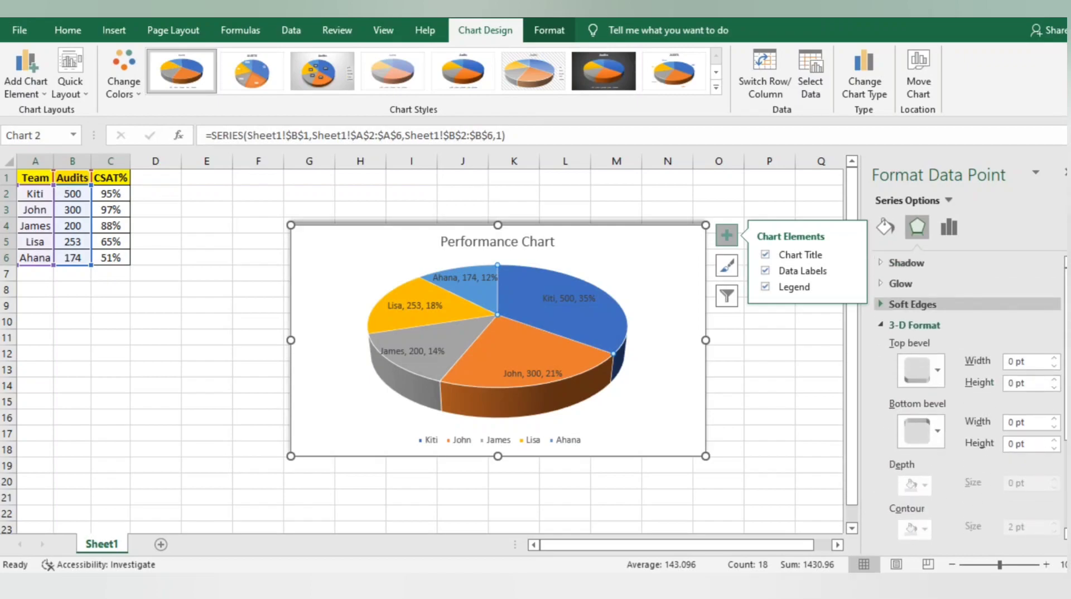
click(921, 369)
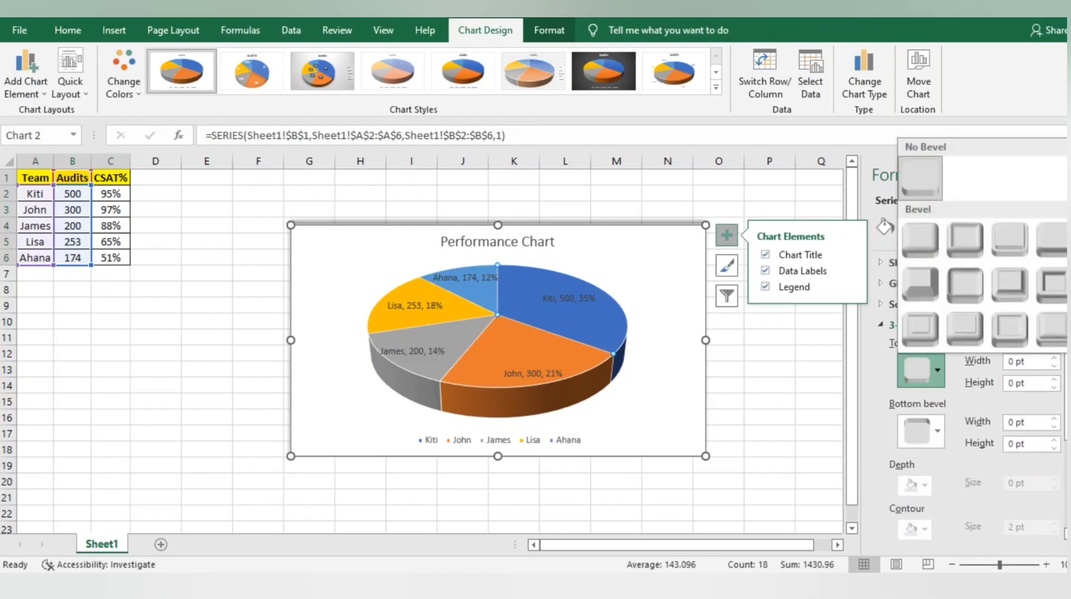
click(965, 330)
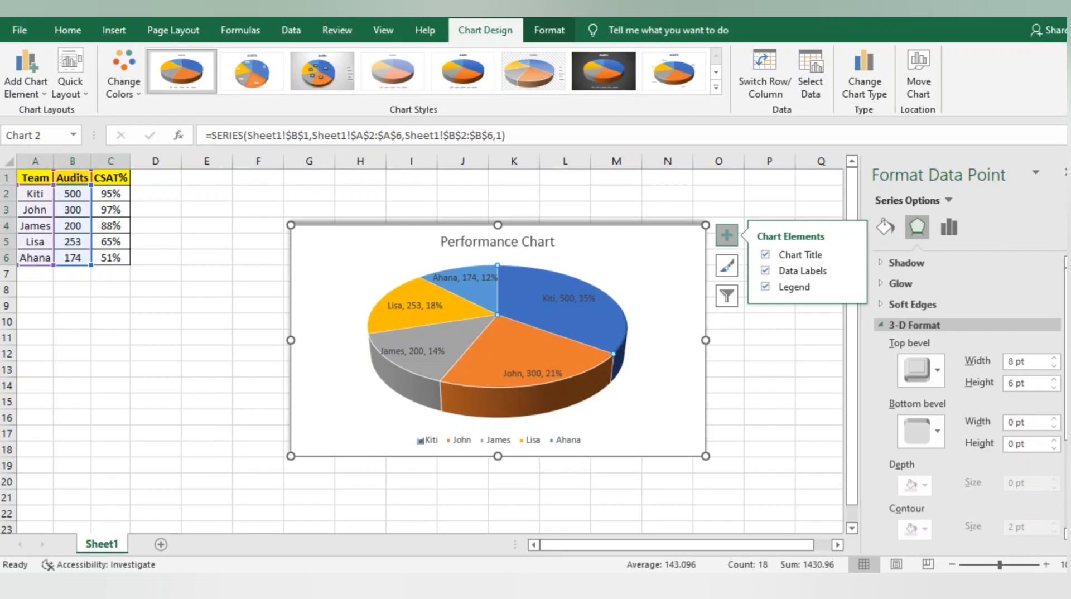
click(920, 370)
click(1009, 330)
click(885, 227)
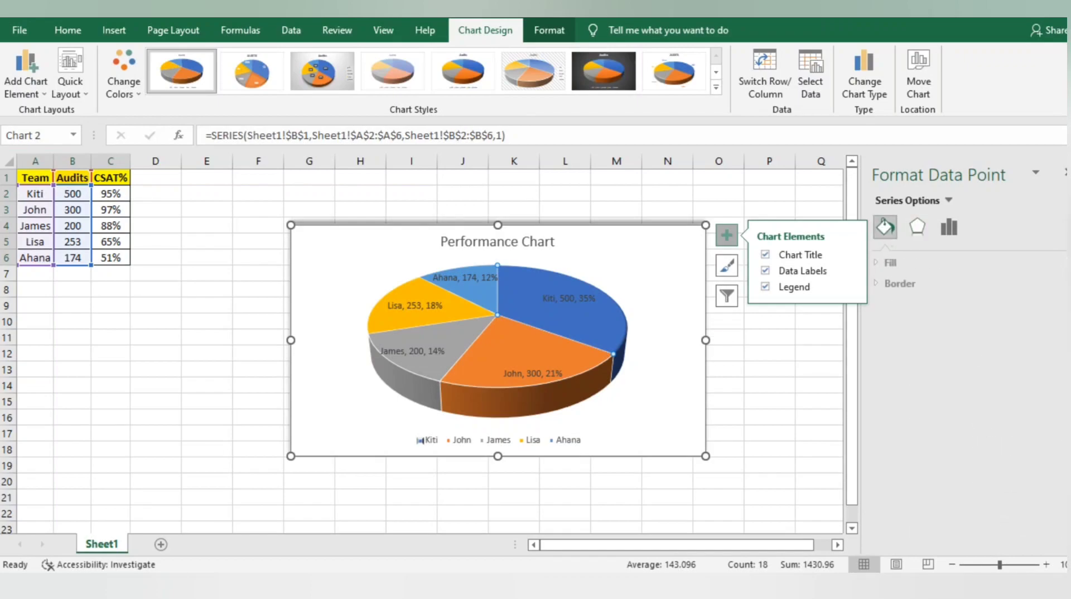
click(895, 262)
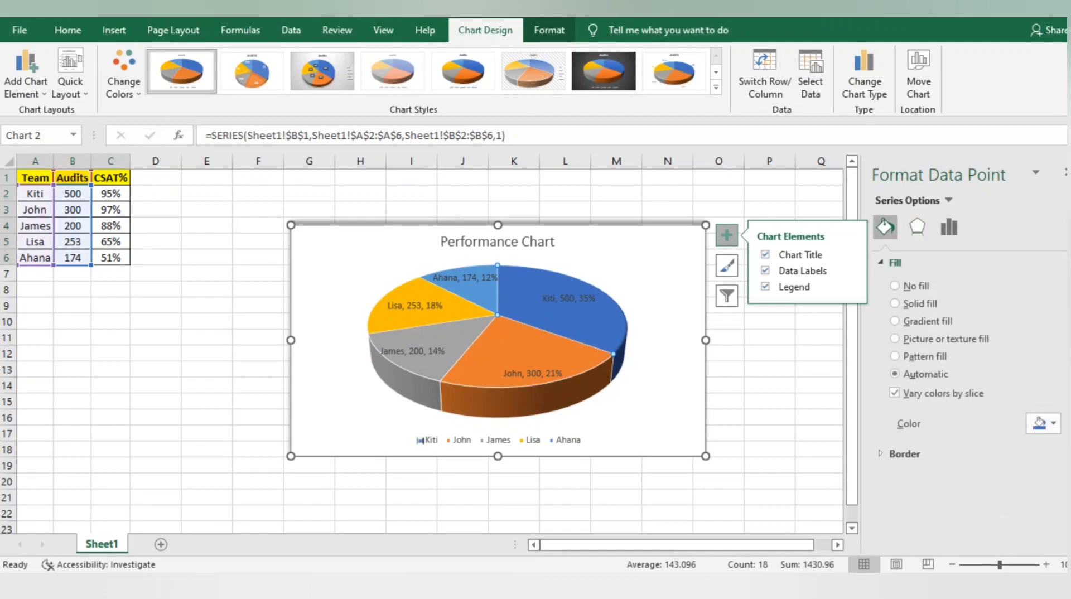
click(670, 285)
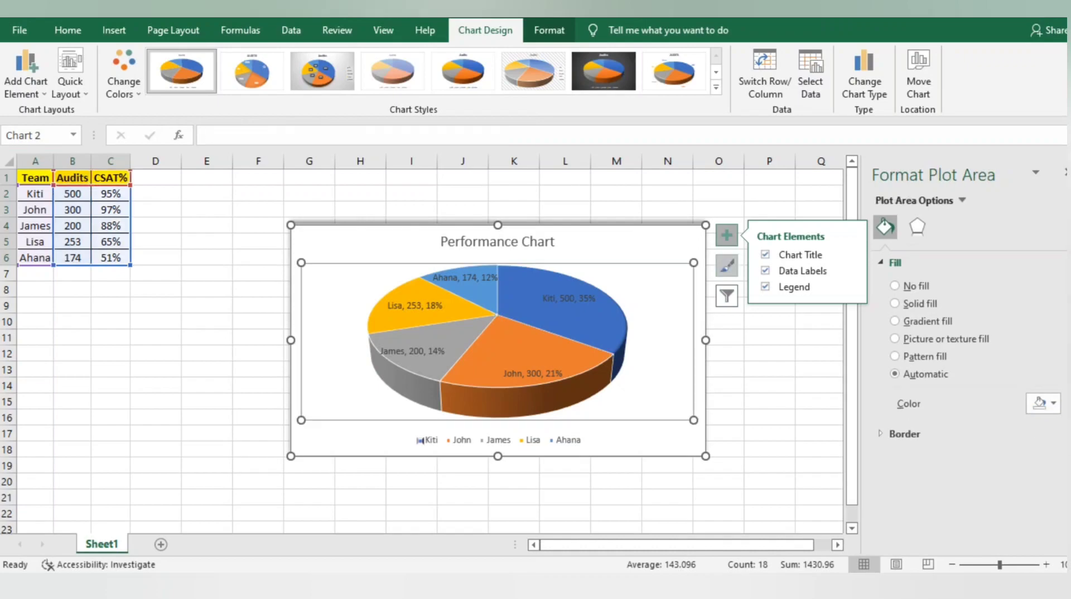
Recolour the pie chart with the third colorful palette of orange, yellow, green and brown
click(726, 266)
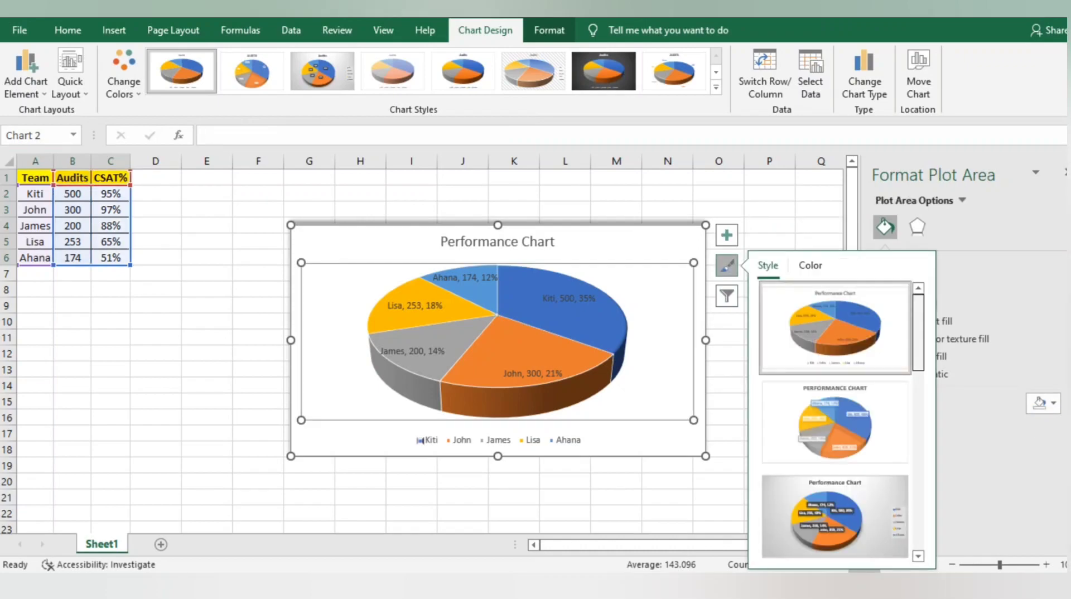
scroll(835, 419, down, 3)
scroll(835, 418, down, 1)
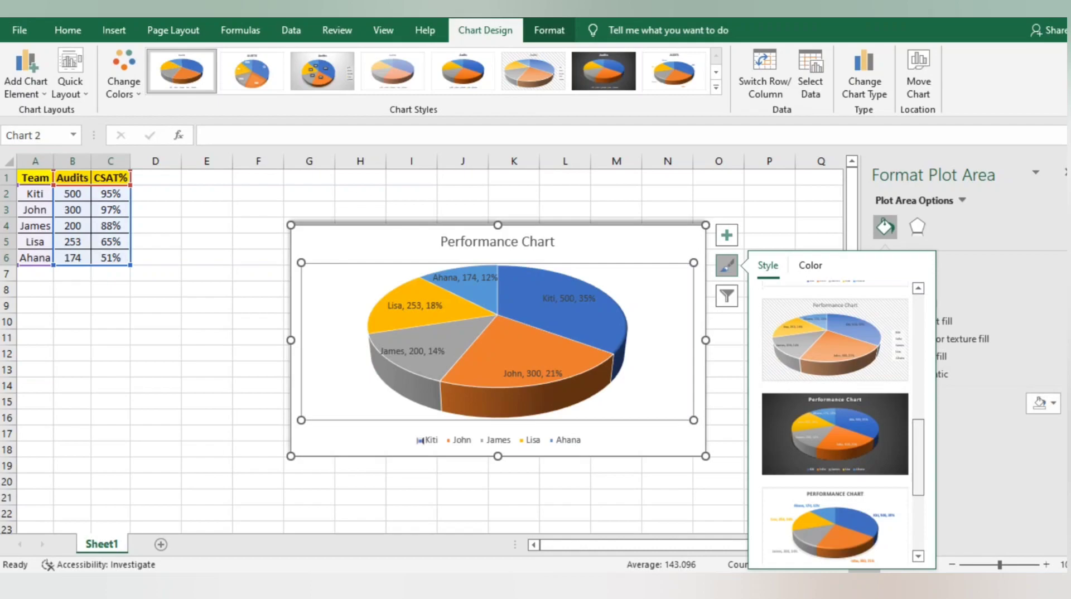
scroll(835, 424, down, 4)
click(810, 265)
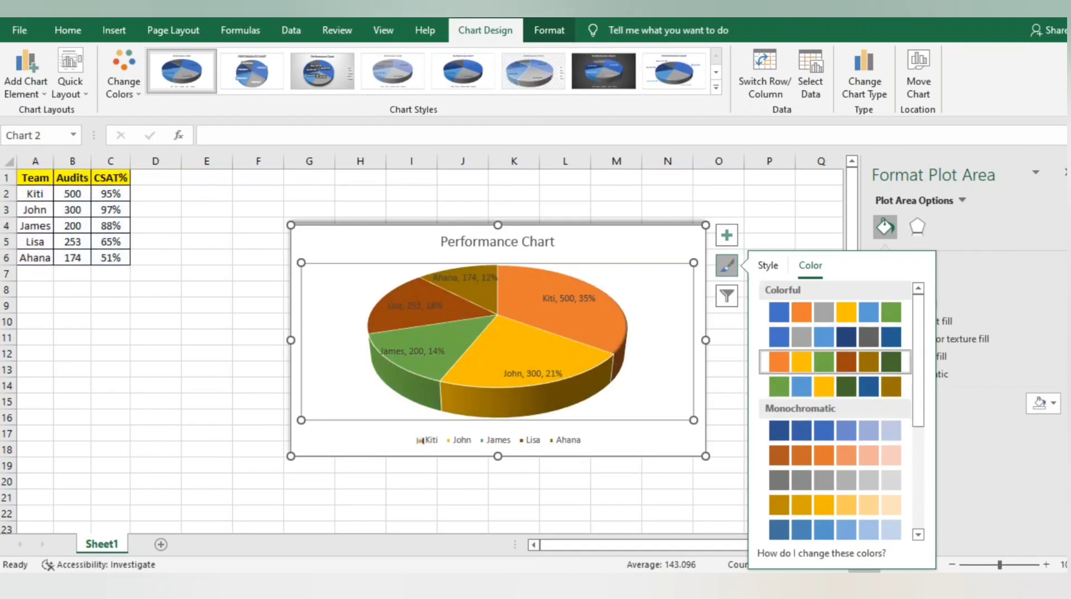
scroll(836, 413, down, 5)
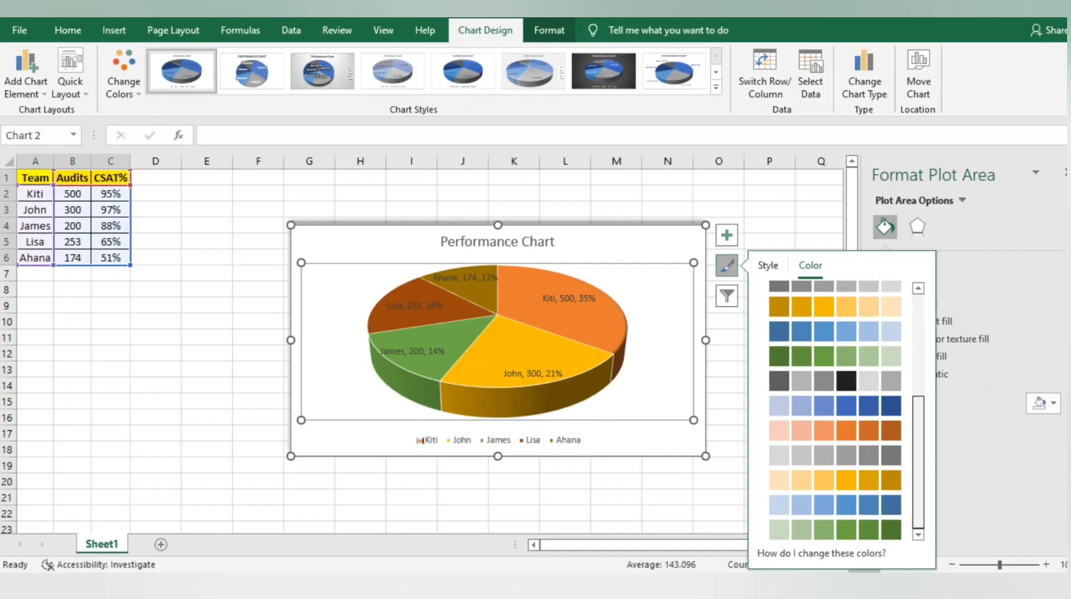
scroll(837, 413, up, 5)
Apply the eighth chart style, with a bold uppercase title and colour-matched labels outside the slices, and close the formatting options
click(768, 265)
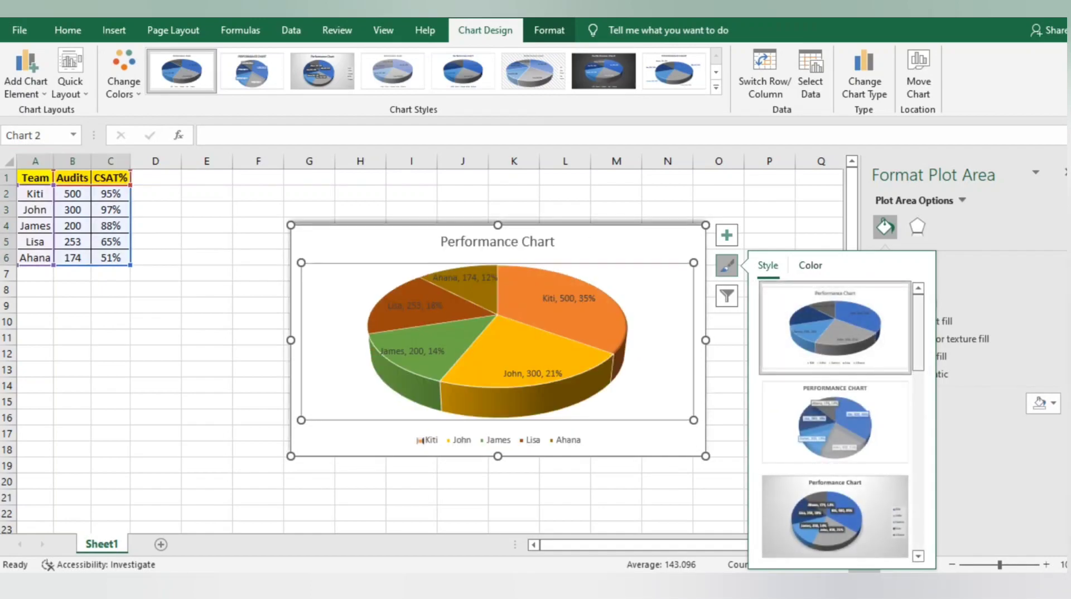
scroll(835, 418, down, 3)
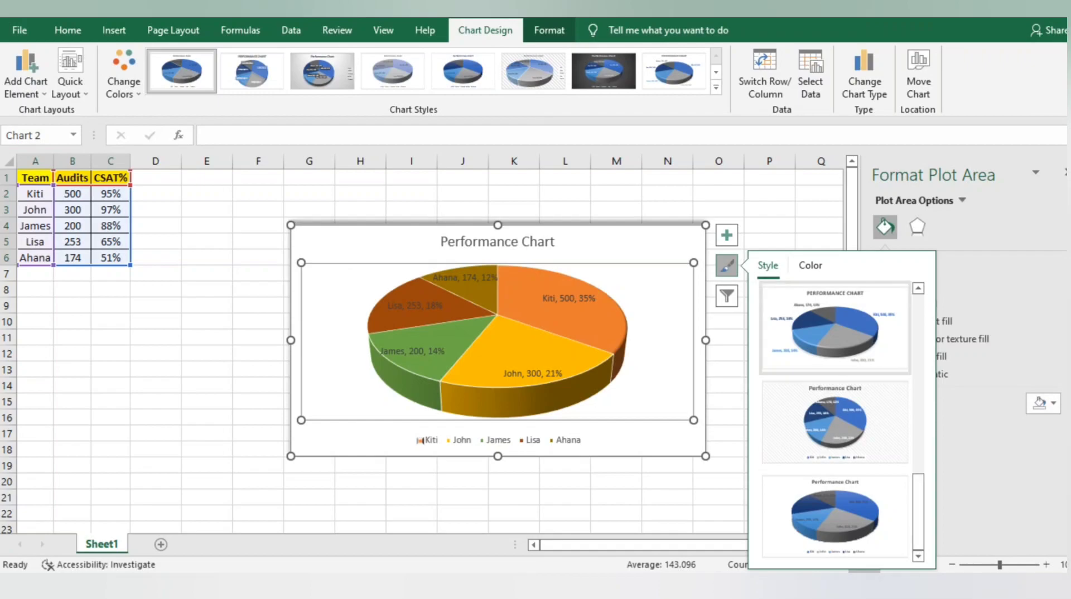
click(834, 327)
key(Escape)
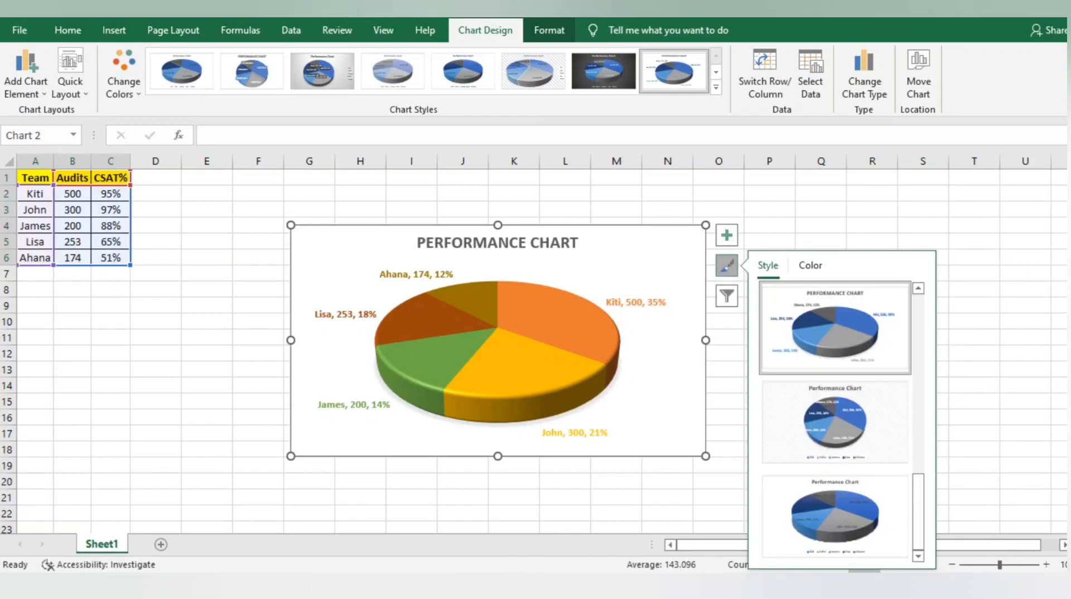
click(768, 193)
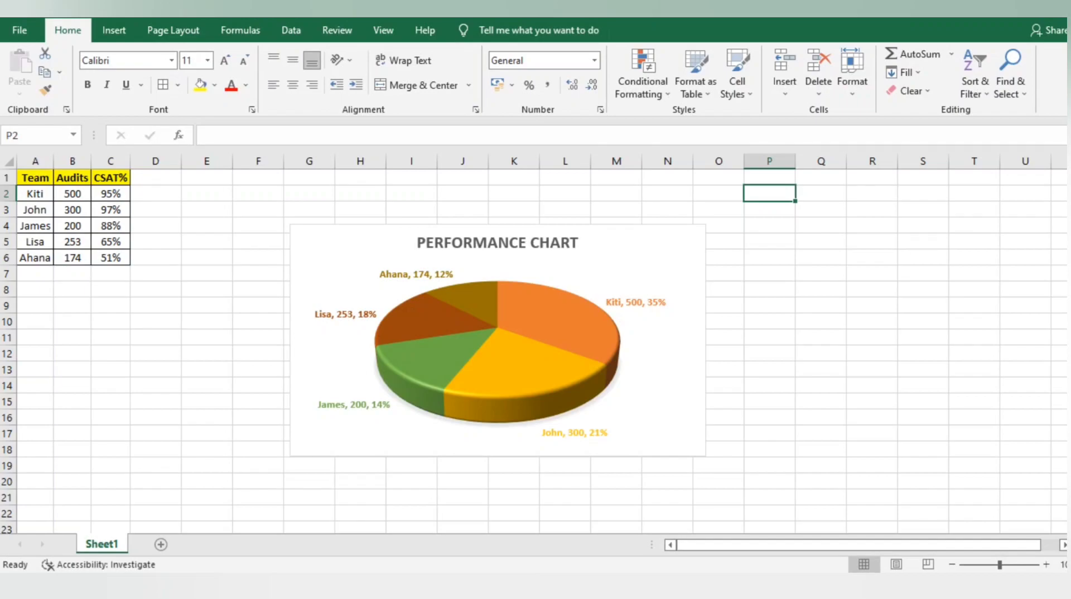
click(664, 262)
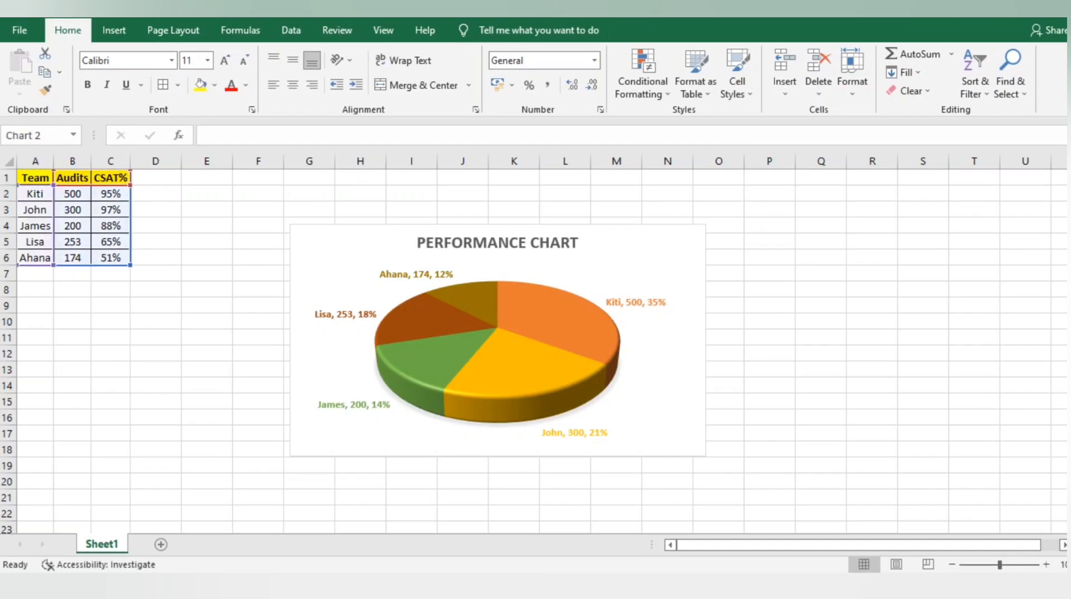